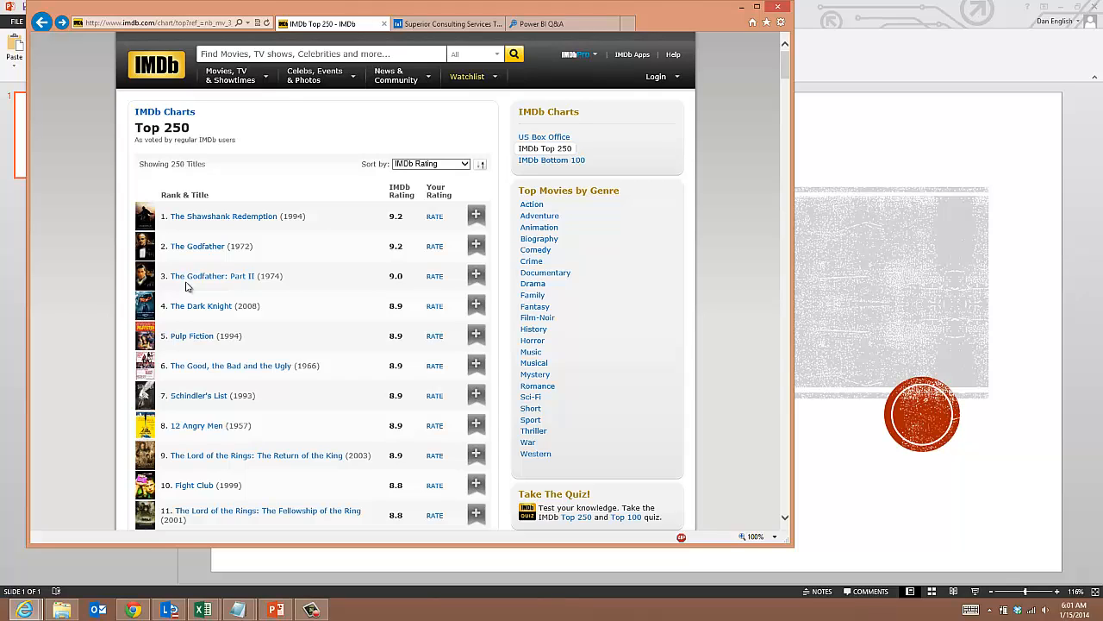
pyautogui.click(205, 610)
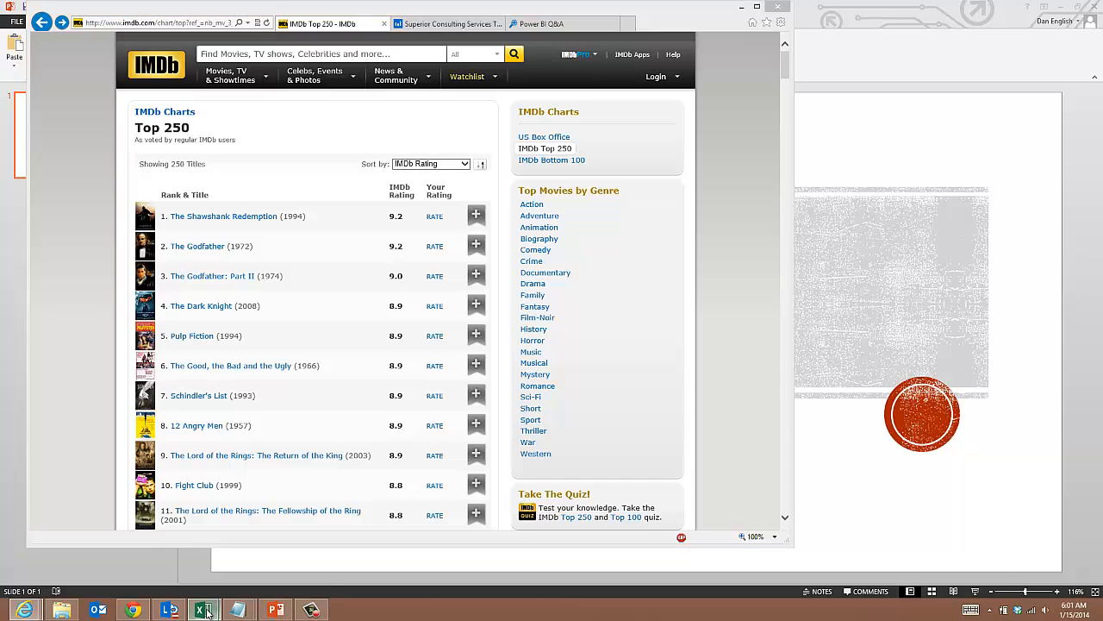
pyautogui.click(276, 547)
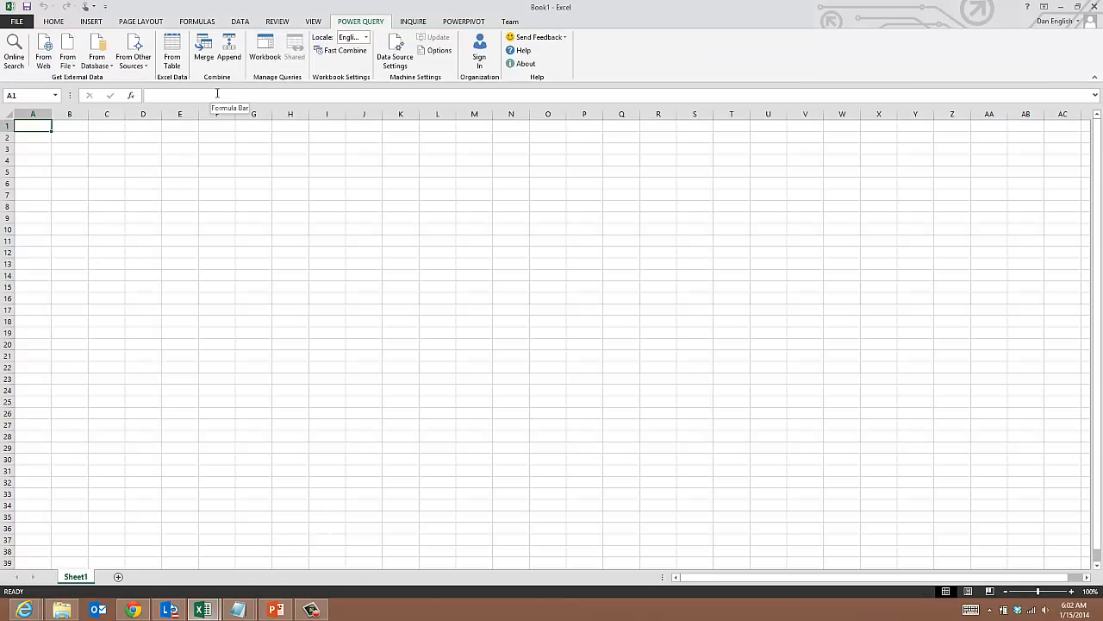
pyautogui.click(39, 66)
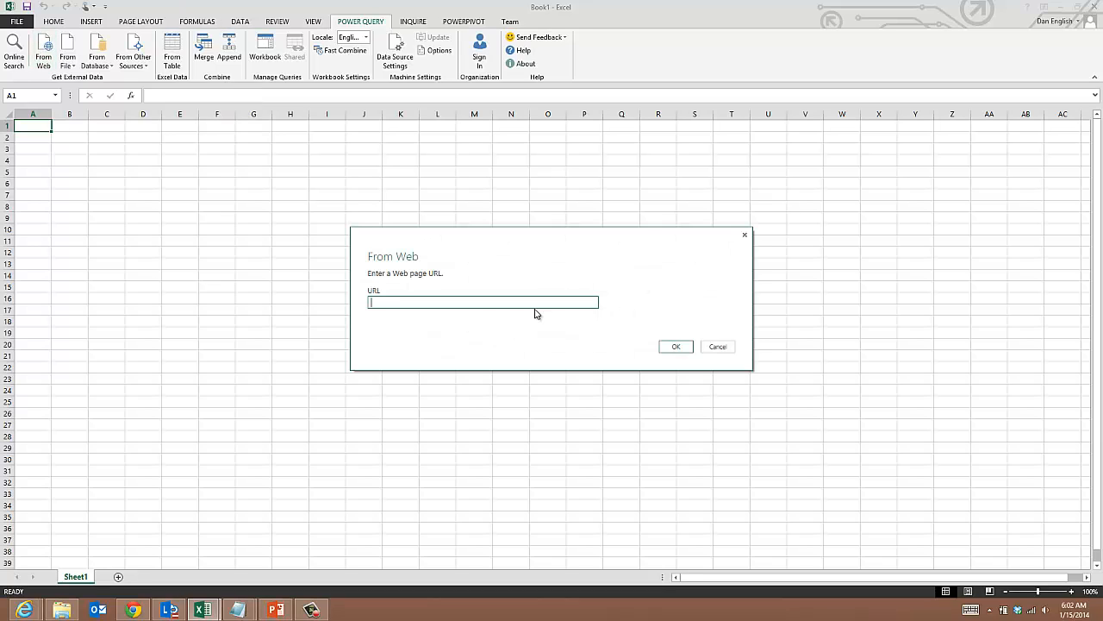
pyautogui.write('http://www.imdb.com/chart/top?ref_=nb_mv_3_chttp')
pyautogui.click(687, 349)
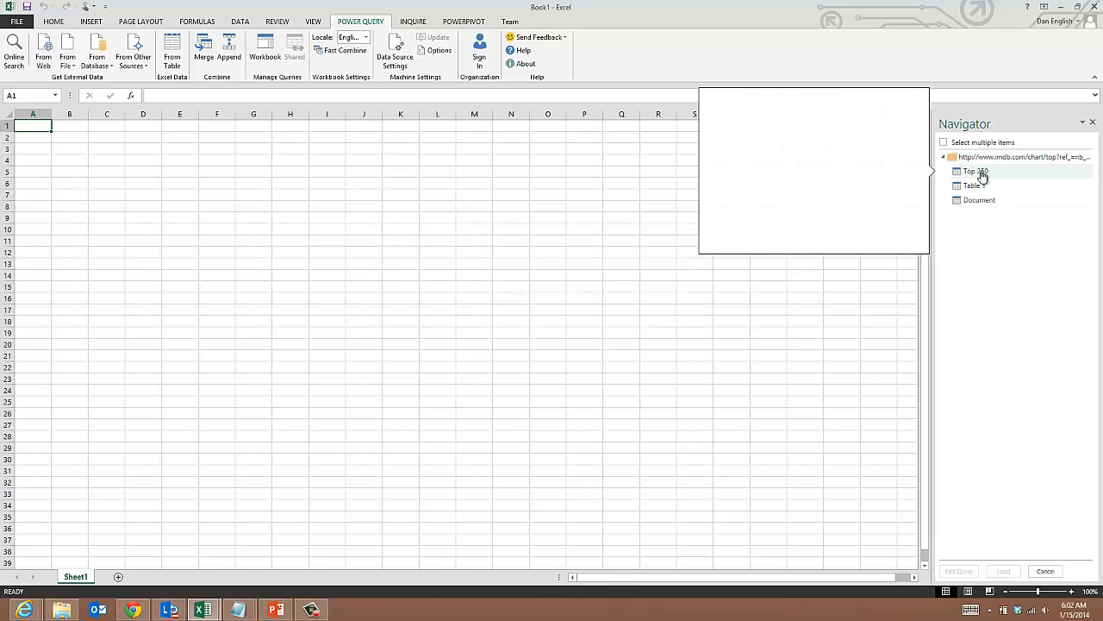
# Preview the Top 250 table from the web source, including its rating columns
pyautogui.click(982, 174)
pyautogui.moveTo(982, 177)
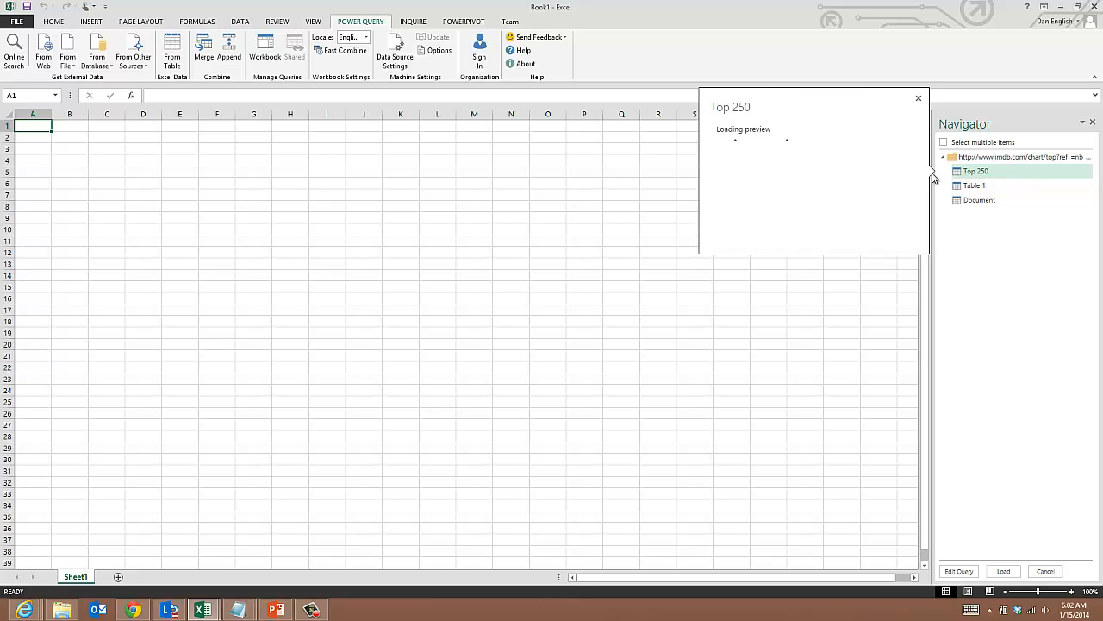
pyautogui.moveTo(788, 244); pyautogui.dragTo(876, 238)
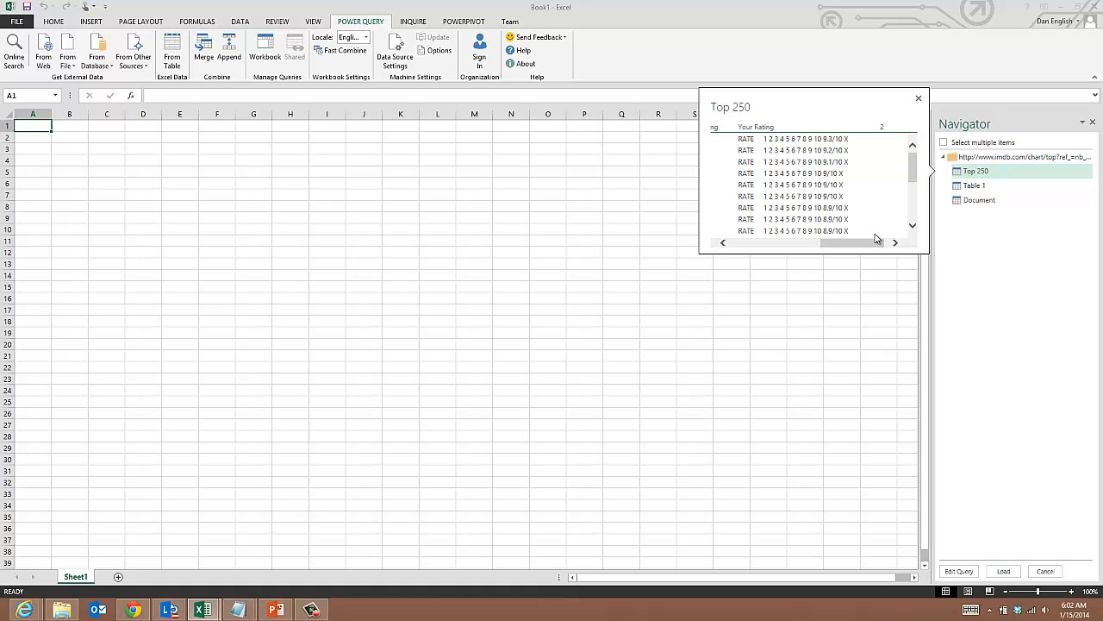
# Open the Top 250 table in the Query Editor, then close it and discard the changes
pyautogui.doubleClick(965, 176)
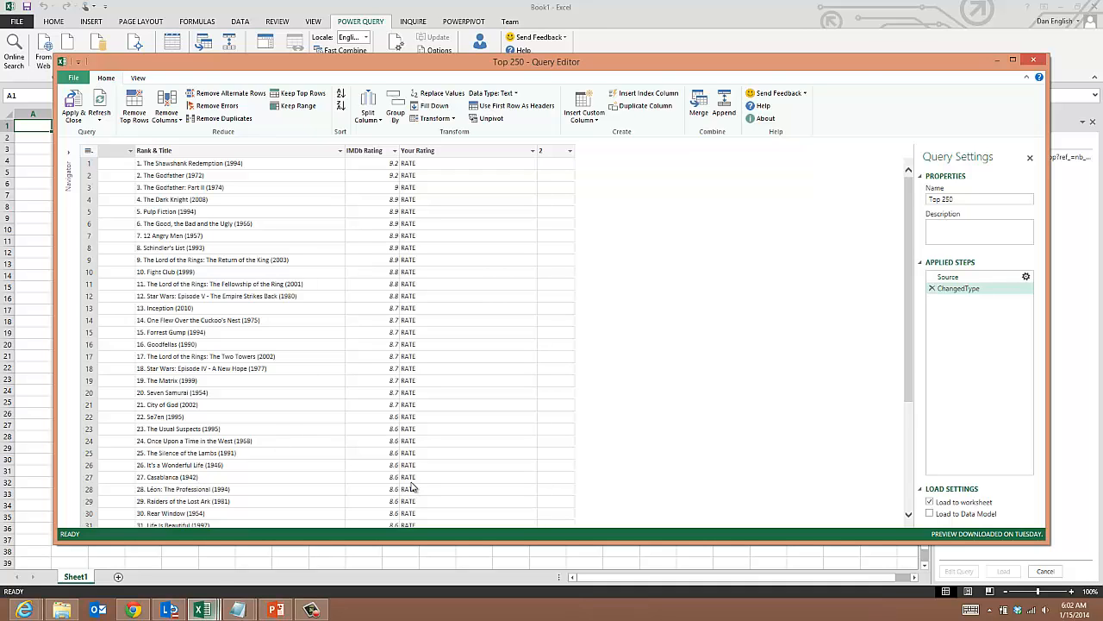
pyautogui.click(1037, 63)
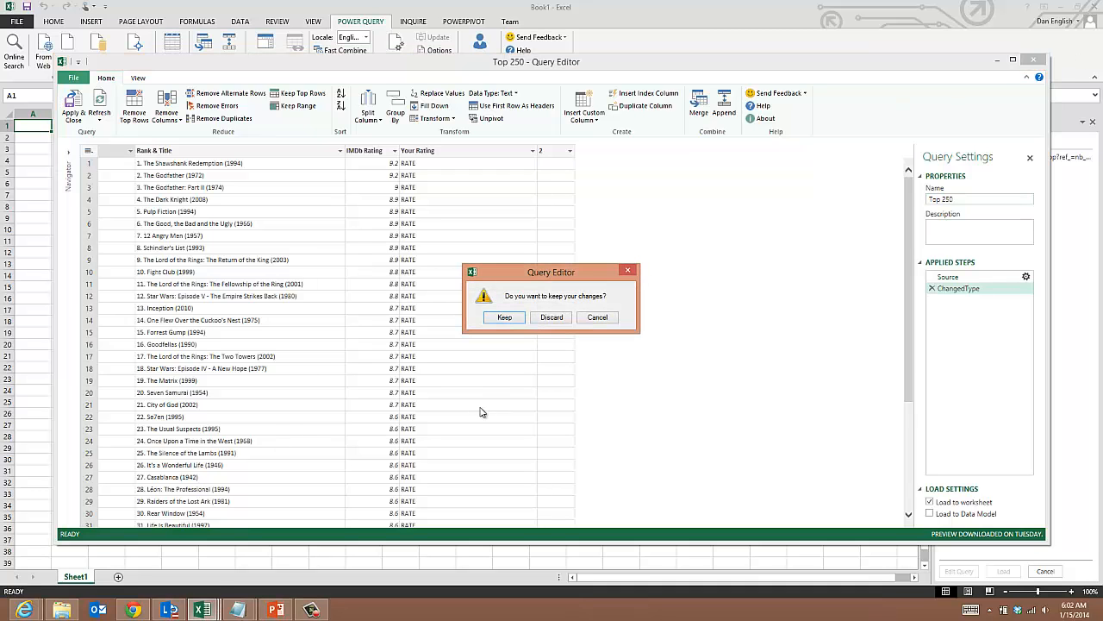
pyautogui.click(541, 322)
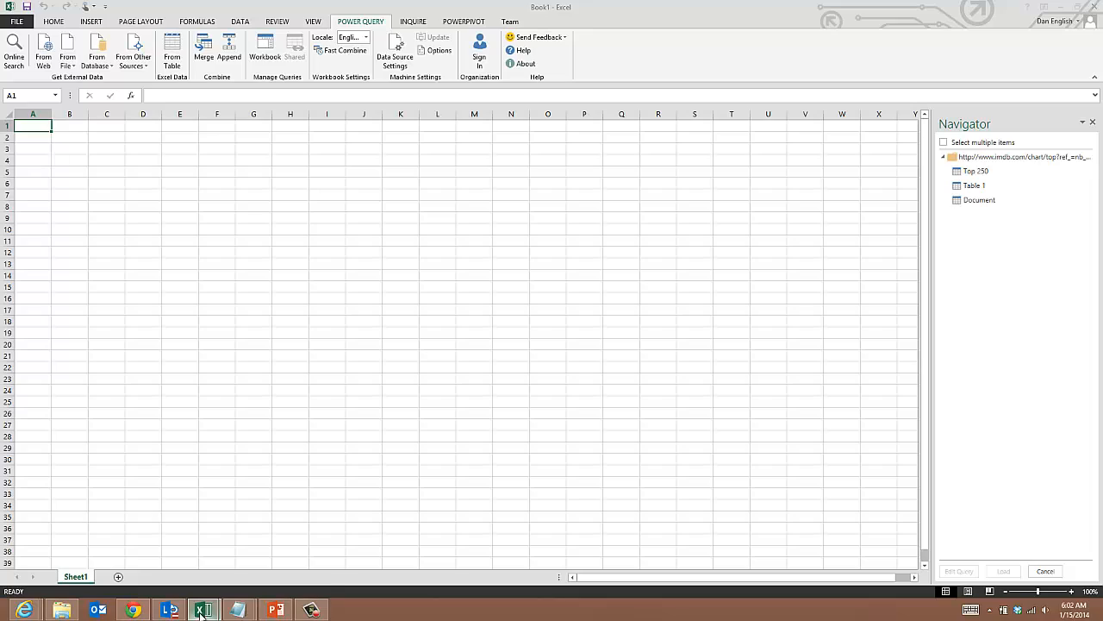
# Switch to the imdb_demo_pv4.xlsx workbook and open its Top 250 query for editing
pyautogui.moveTo(202, 609)
pyautogui.click(142, 546)
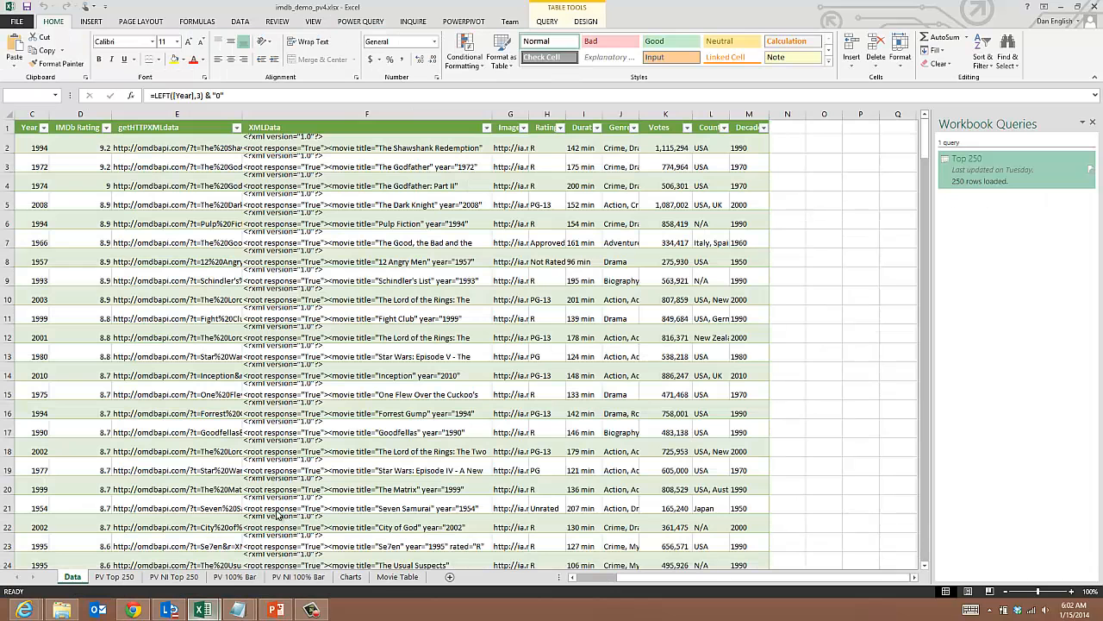
pyautogui.rightClick(972, 164)
pyautogui.click(1000, 178)
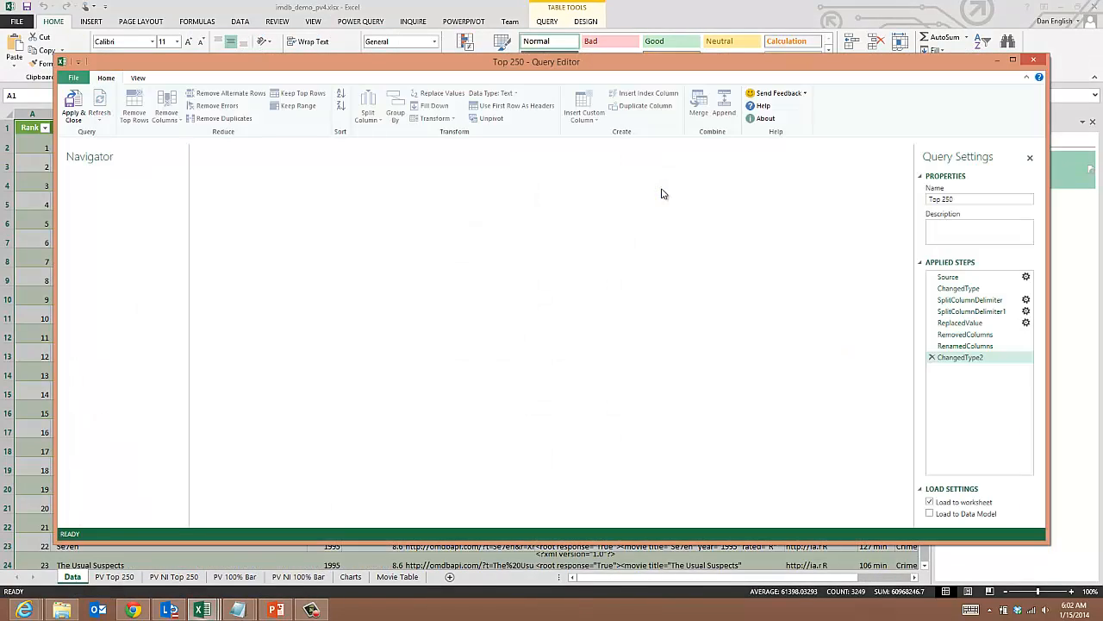
# View the query's Source step and look through the split and change-type options for the Rank & Title column
pyautogui.click(974, 278)
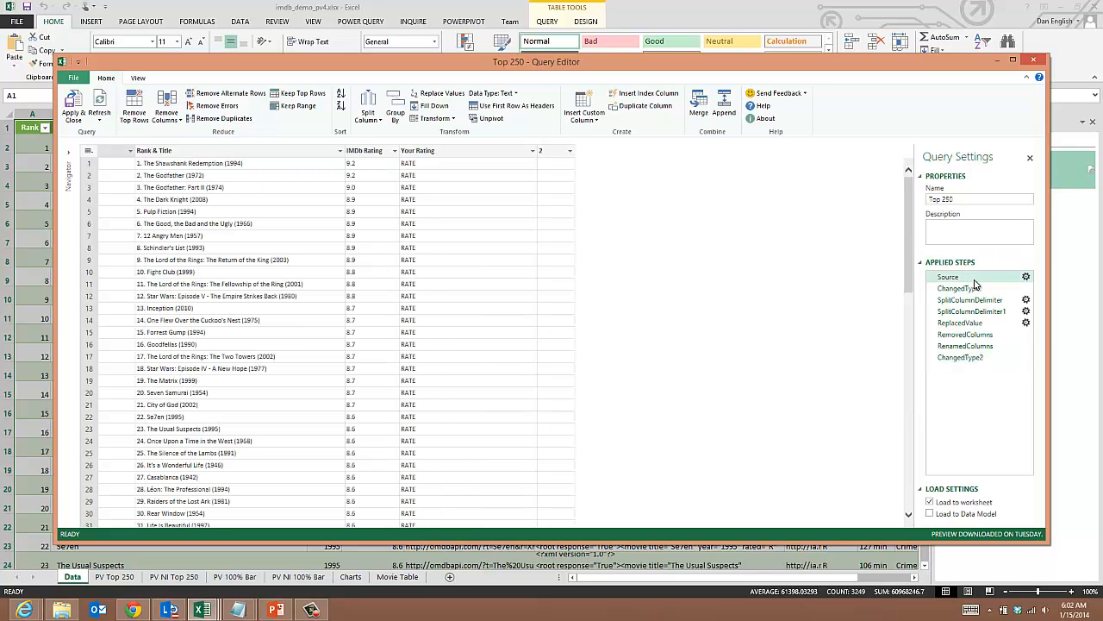
pyautogui.click(307, 152)
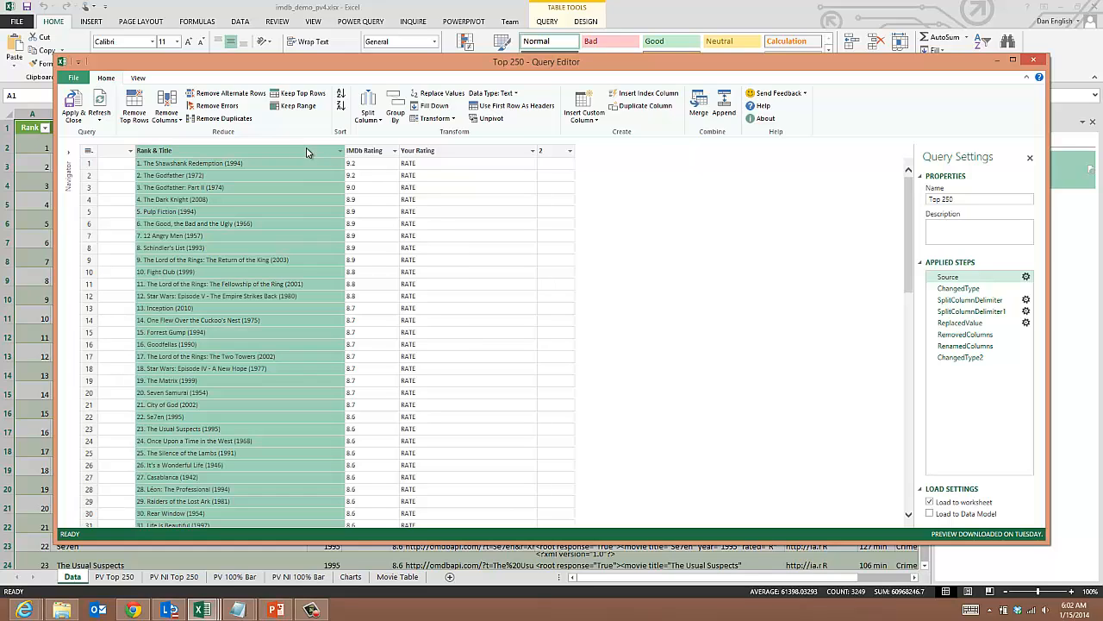
pyautogui.rightClick(306, 152)
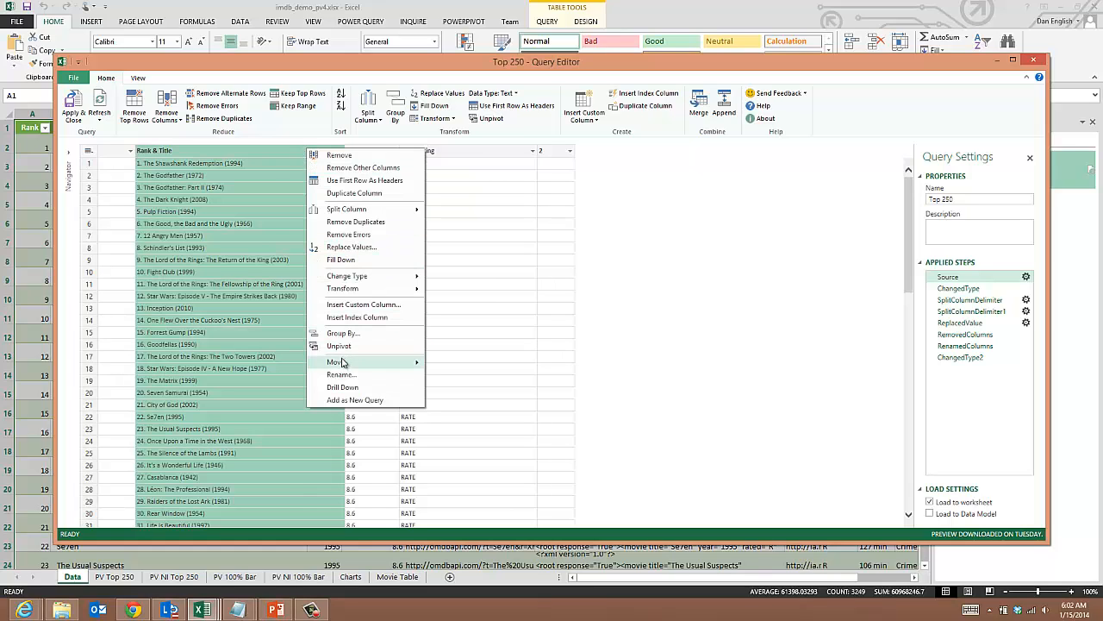
pyautogui.moveTo(385, 214)
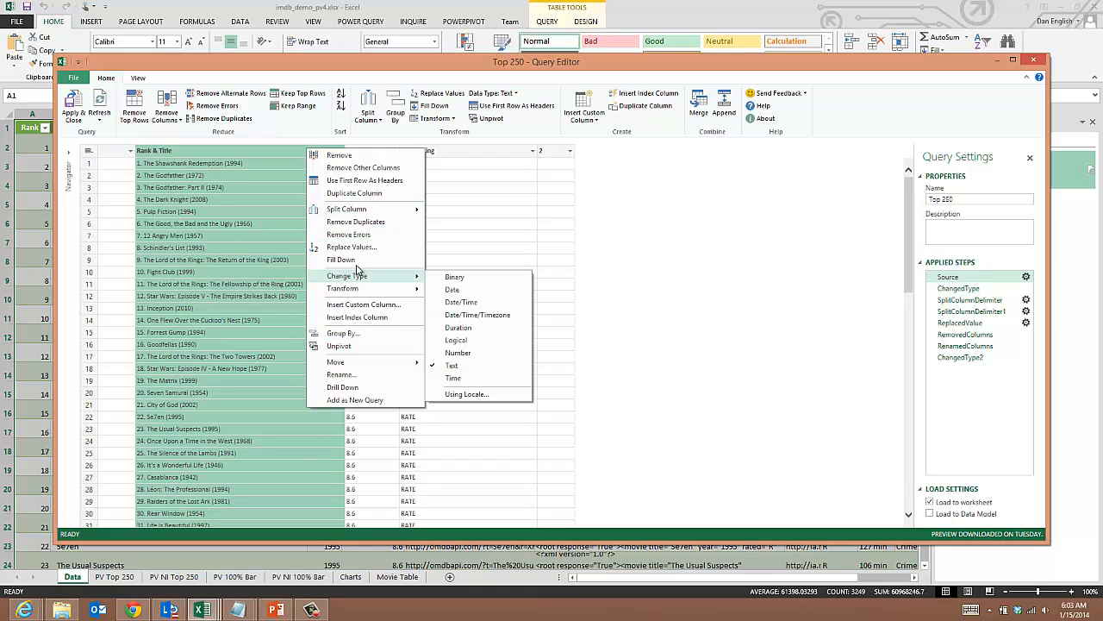
pyautogui.moveTo(384, 277)
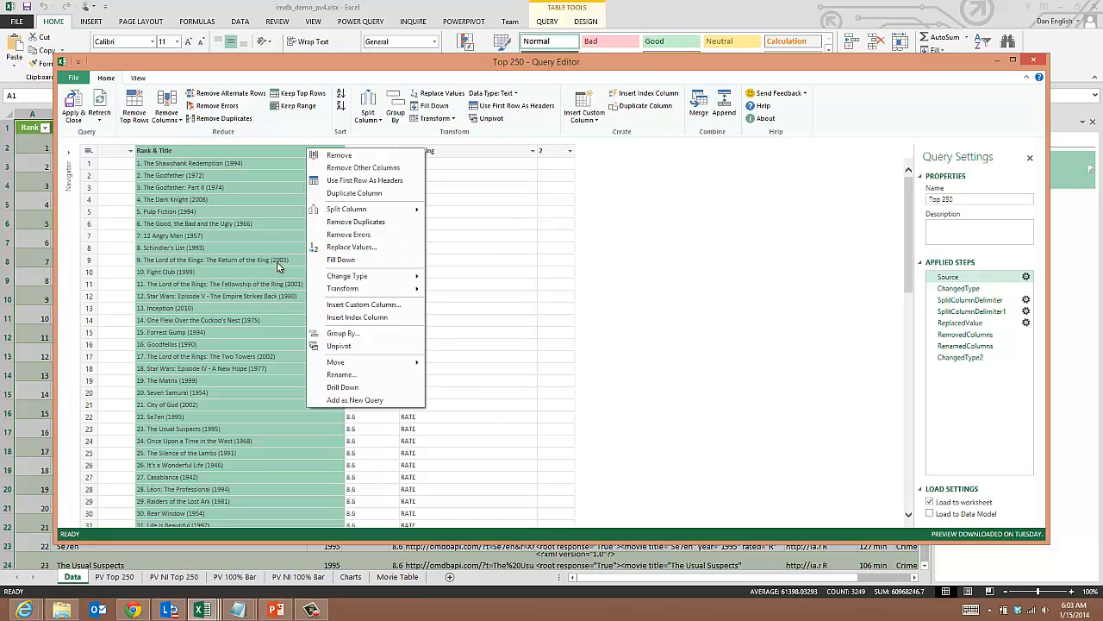
# Review the applied steps from SplitColumnDelimiter through ChangedType2 in the Top 250 query, then close the Query Editor
pyautogui.click(965, 301)
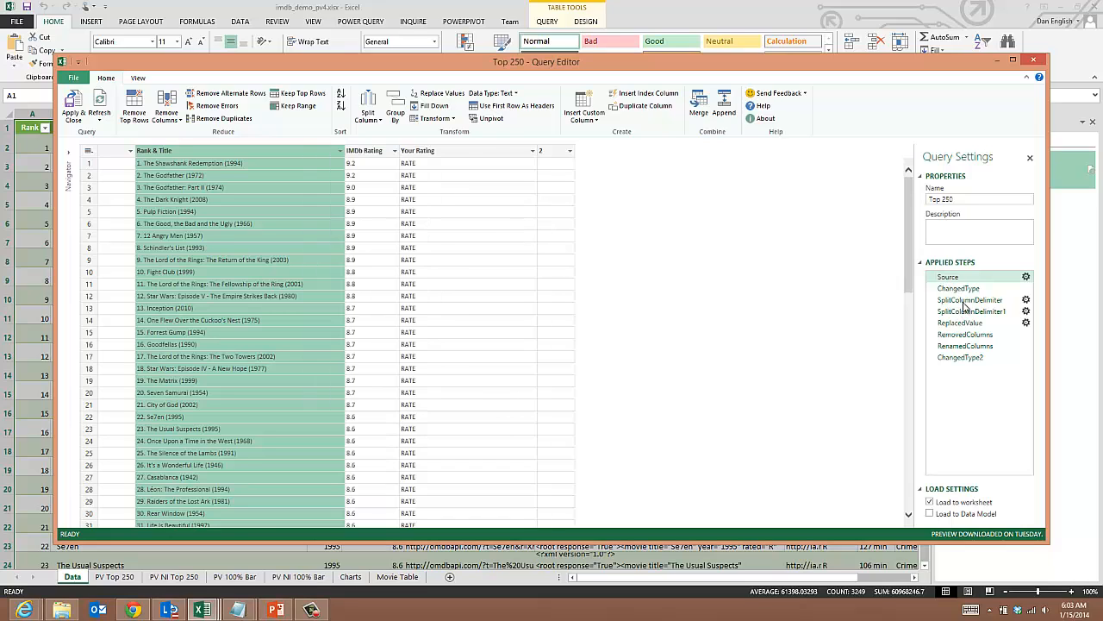
pyautogui.click(965, 312)
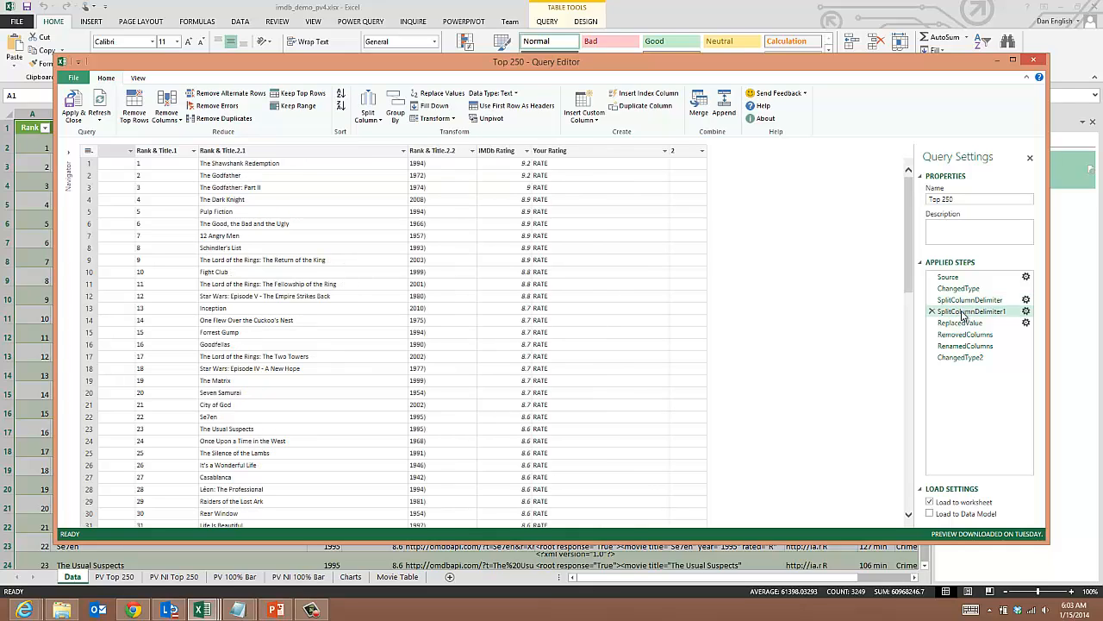
pyautogui.click(958, 325)
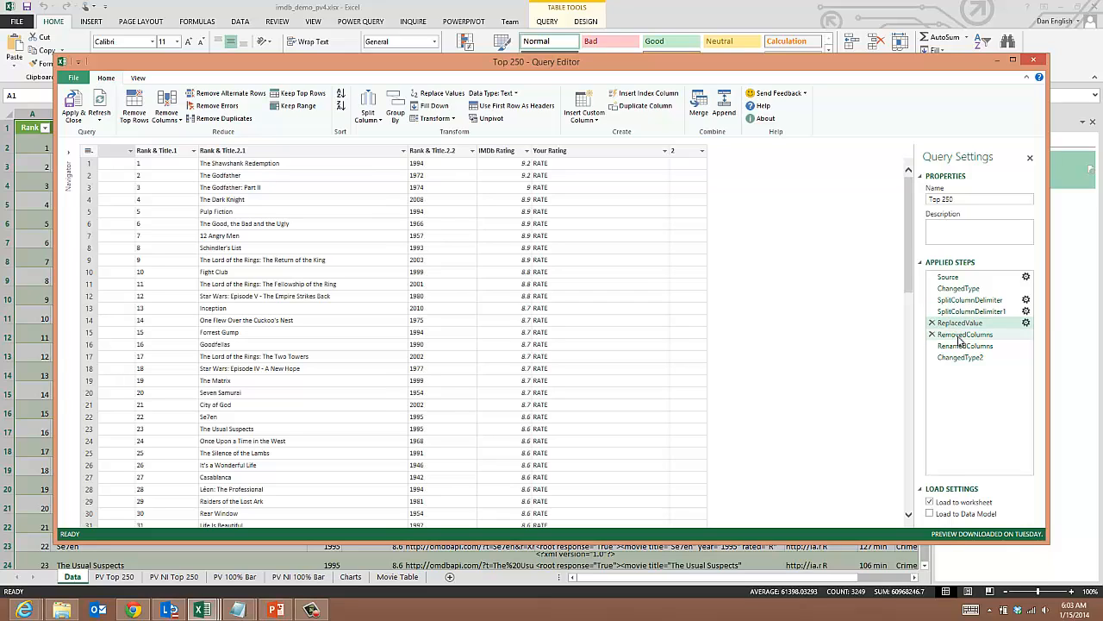
pyautogui.click(960, 336)
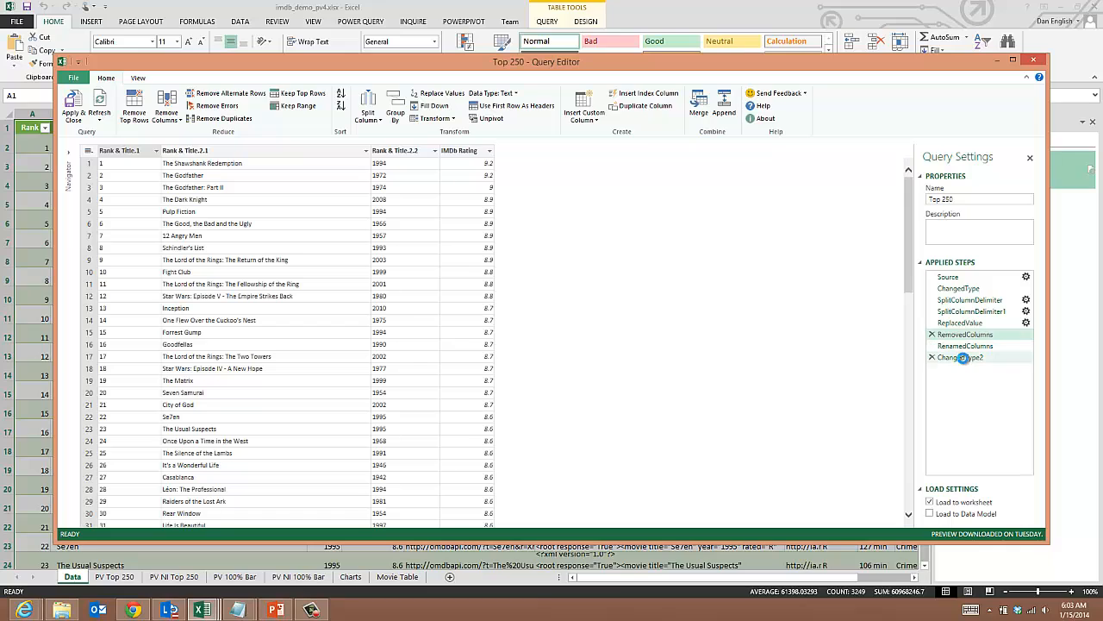
pyautogui.click(962, 357)
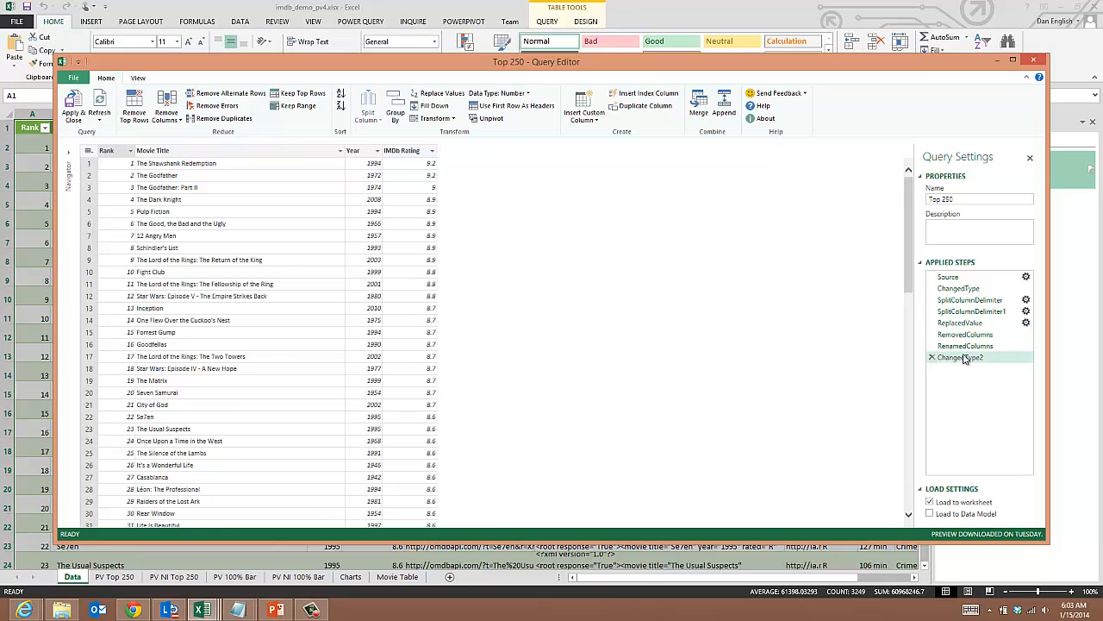
pyautogui.click(1037, 62)
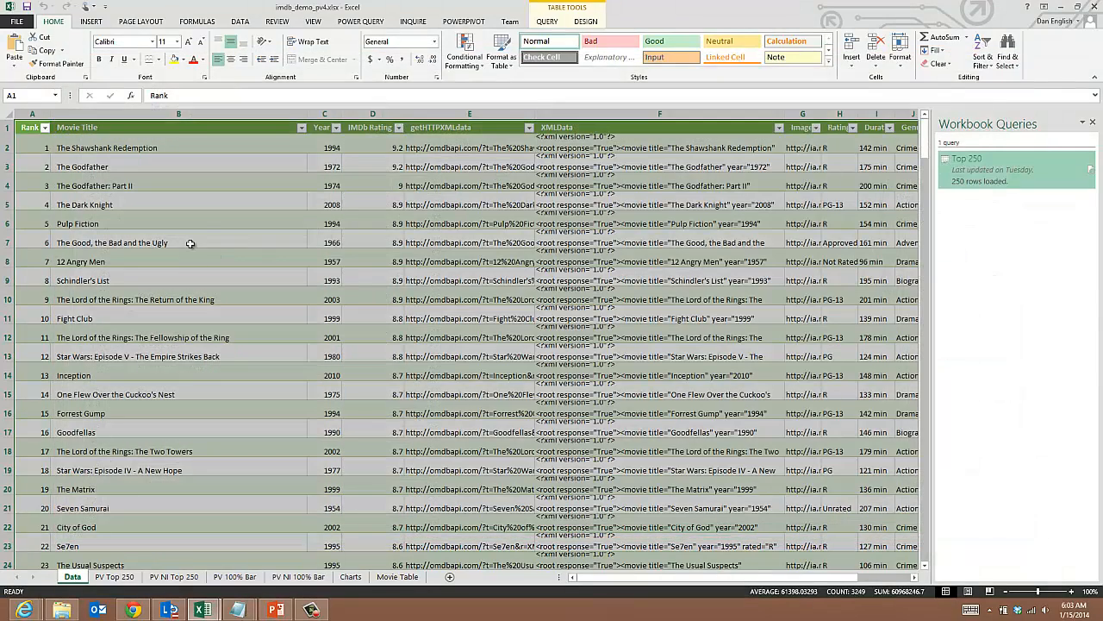
# Examine the URL formula in getHTTPXMLdata and the full XMLData text for the first movie, enlarging the formula bar to read it
pyautogui.click(242, 204)
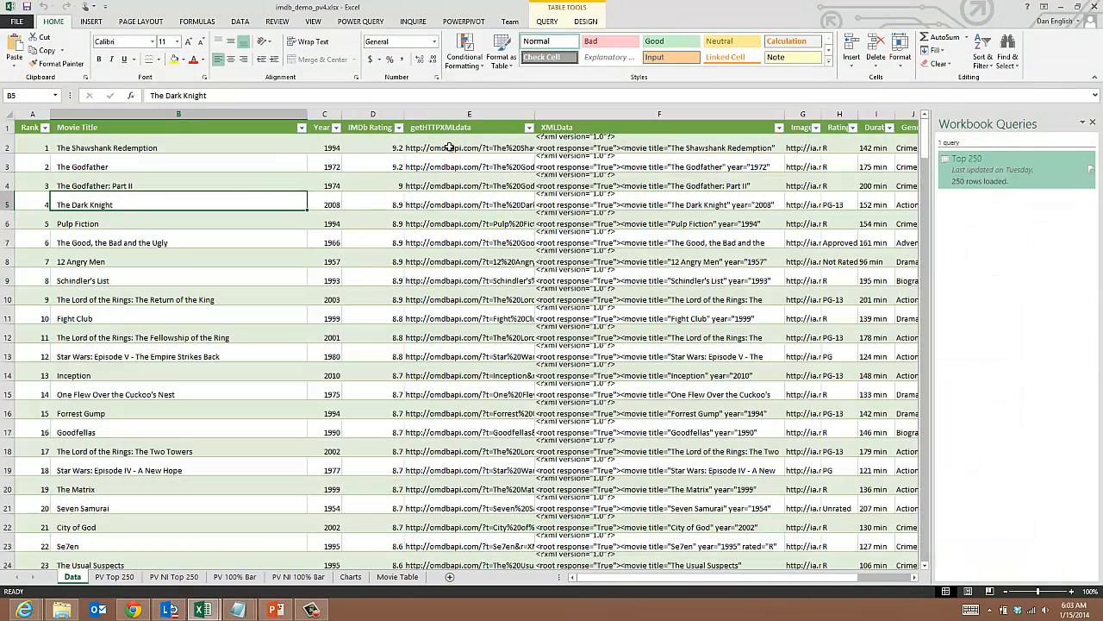
pyautogui.click(449, 147)
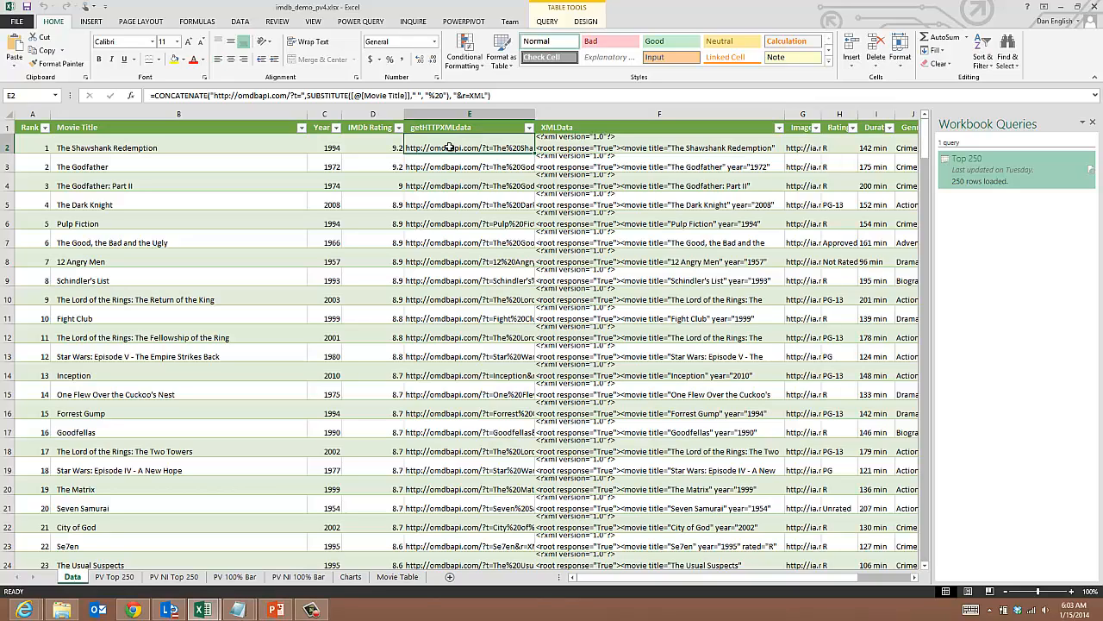
pyautogui.click(619, 140)
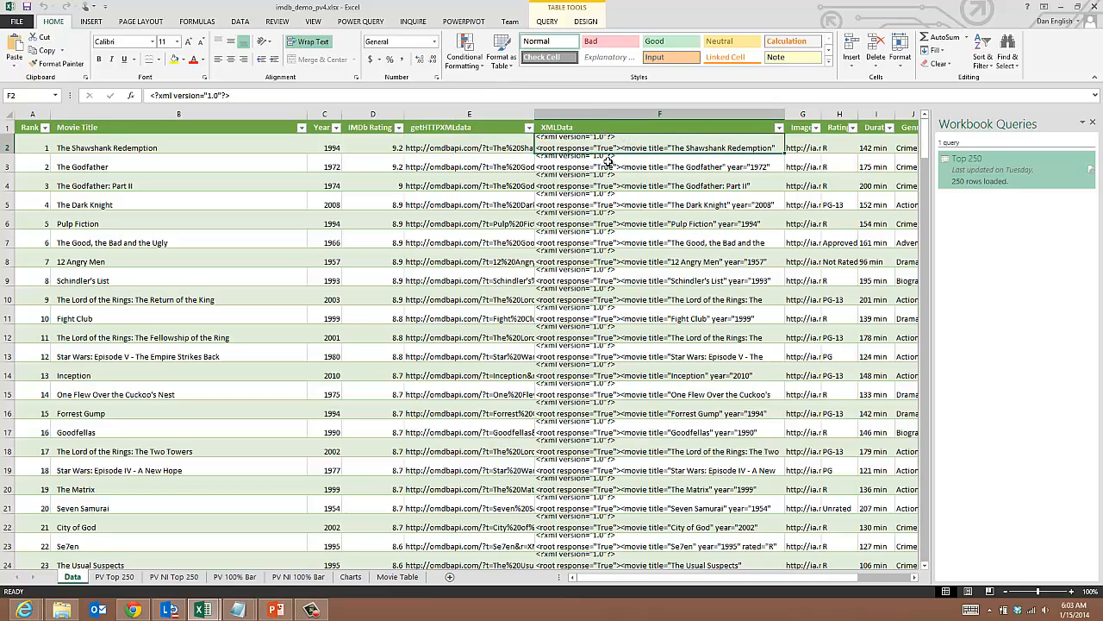
pyautogui.moveTo(603, 105); pyautogui.dragTo(597, 164)
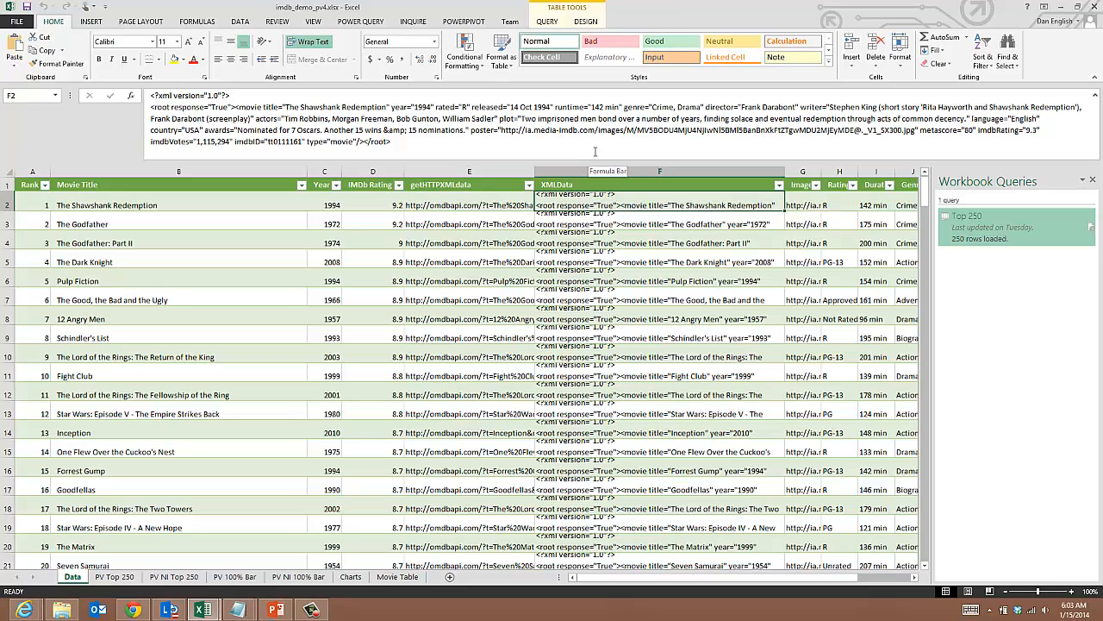
pyautogui.moveTo(474, 160); pyautogui.dragTo(472, 141)
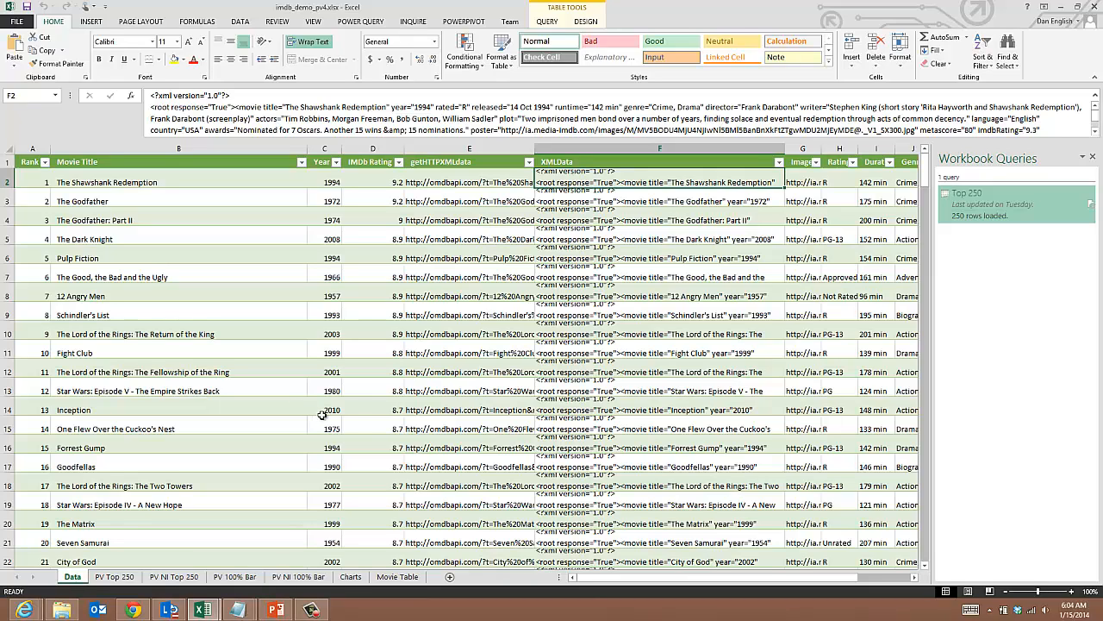
pyautogui.click(451, 182)
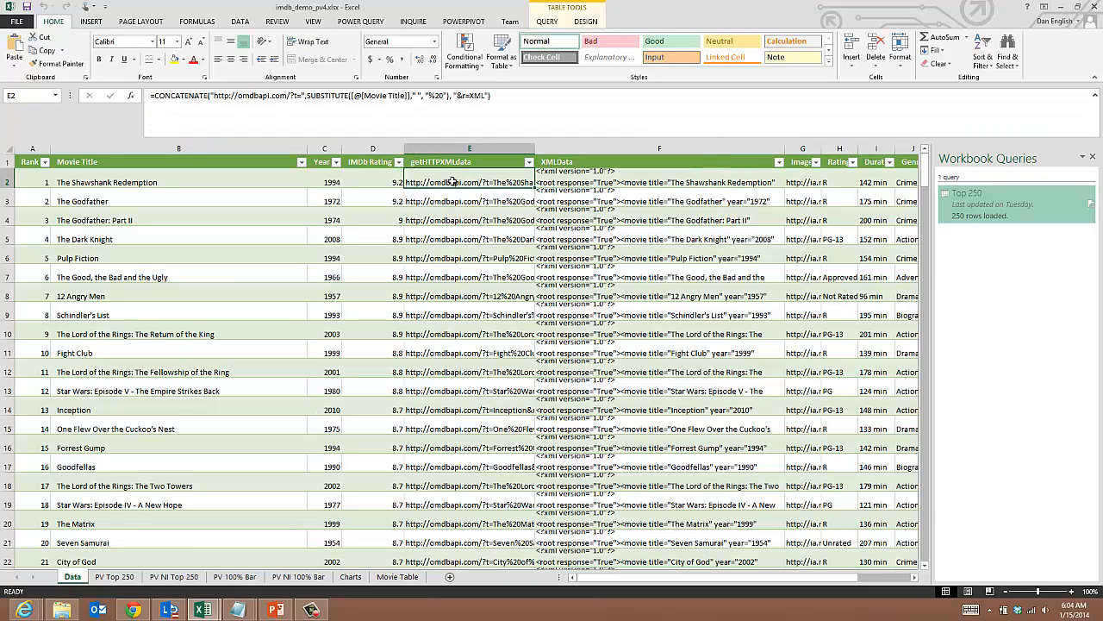
# Review the workbook's VBA macros, from getXML through the procedures that extract movie details, then close the code editor
pyautogui.hotkey('alt', 'F11')
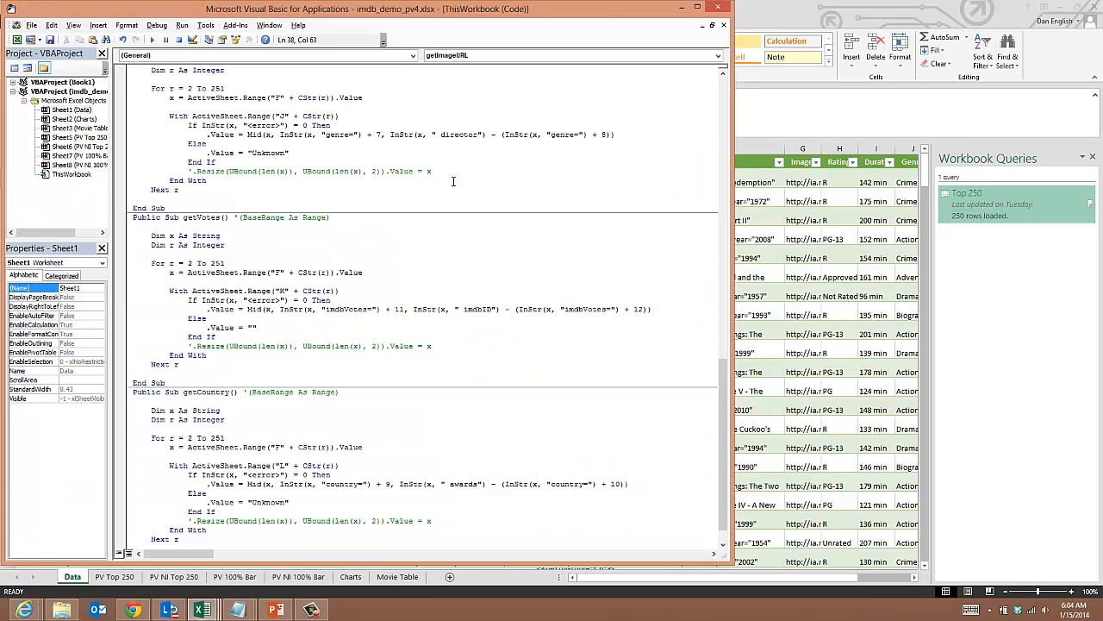
pyautogui.moveTo(722, 370); pyautogui.dragTo(723, 91)
pyautogui.click(468, 125)
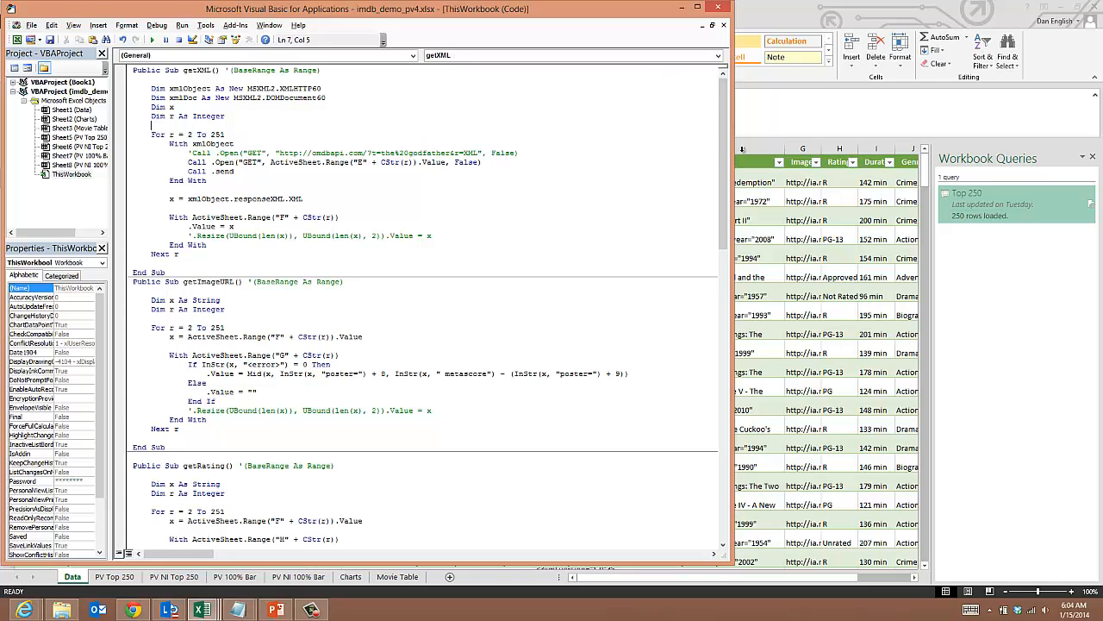
pyautogui.moveTo(726, 163); pyautogui.dragTo(693, 389)
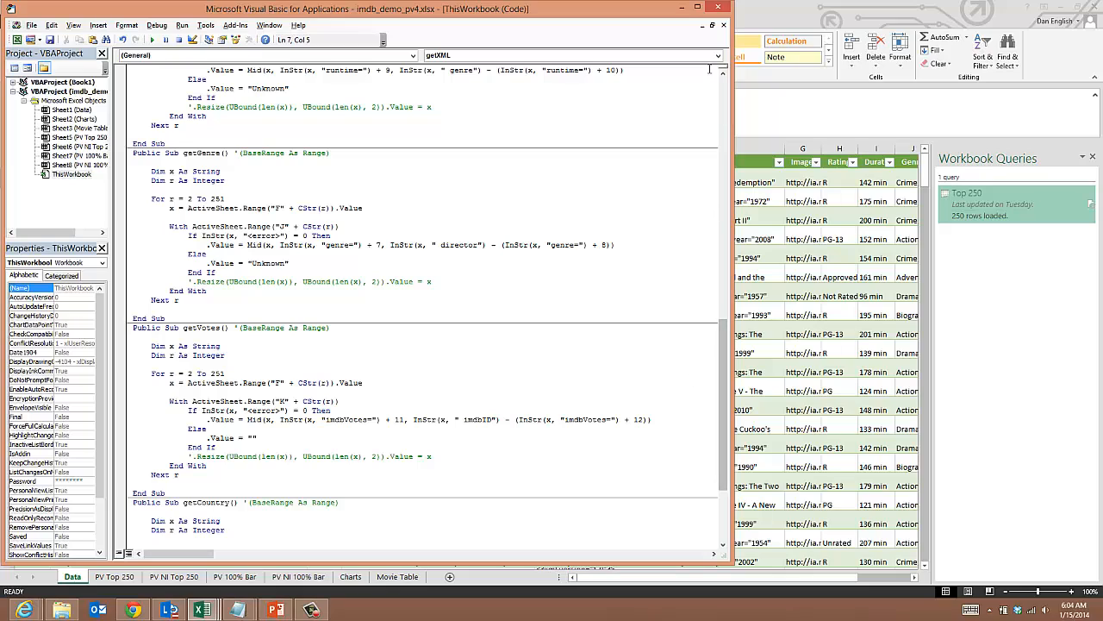
pyautogui.click(718, 6)
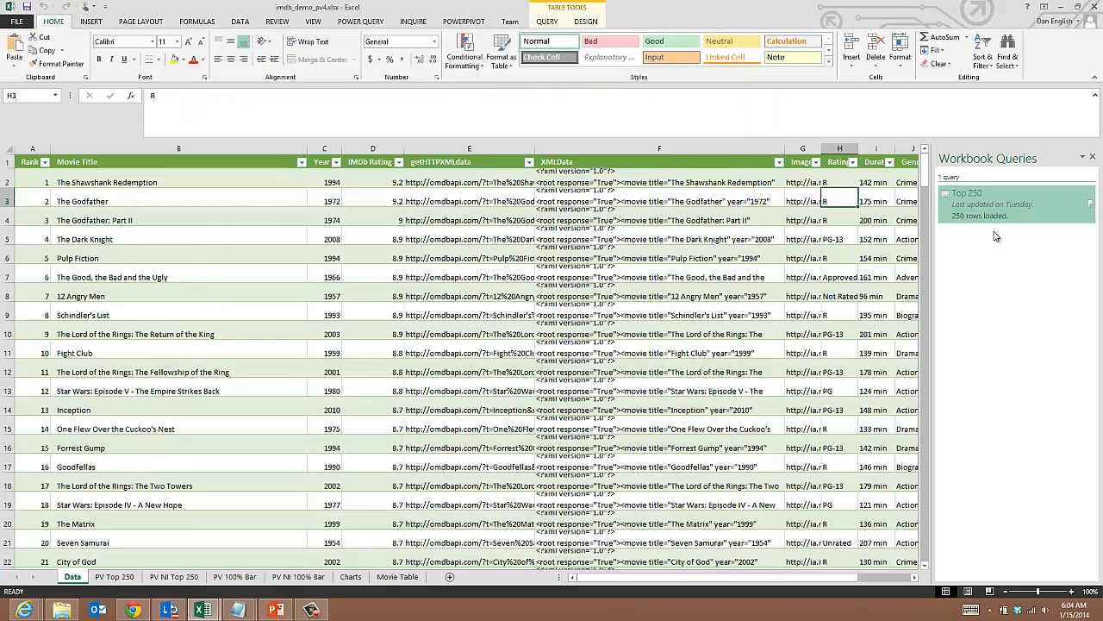
# Look across The Godfather's row from the Rating column to the formula in the Decade column
pyautogui.press('Right')
pyautogui.press('Right')
pyautogui.press('Right')
pyautogui.press('Right')
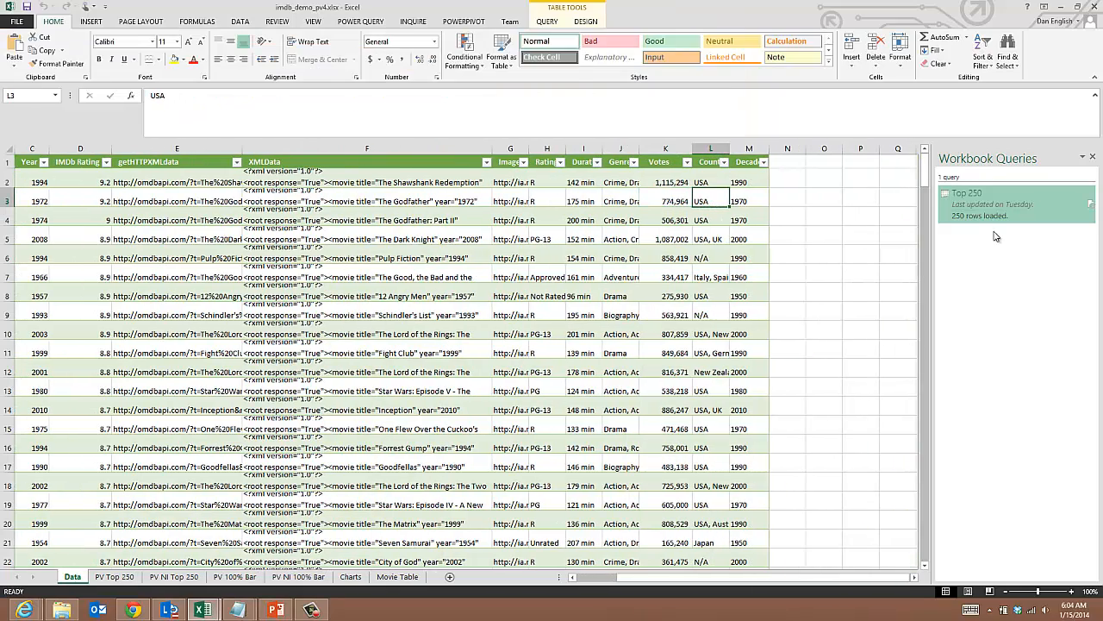
pyautogui.press('Right')
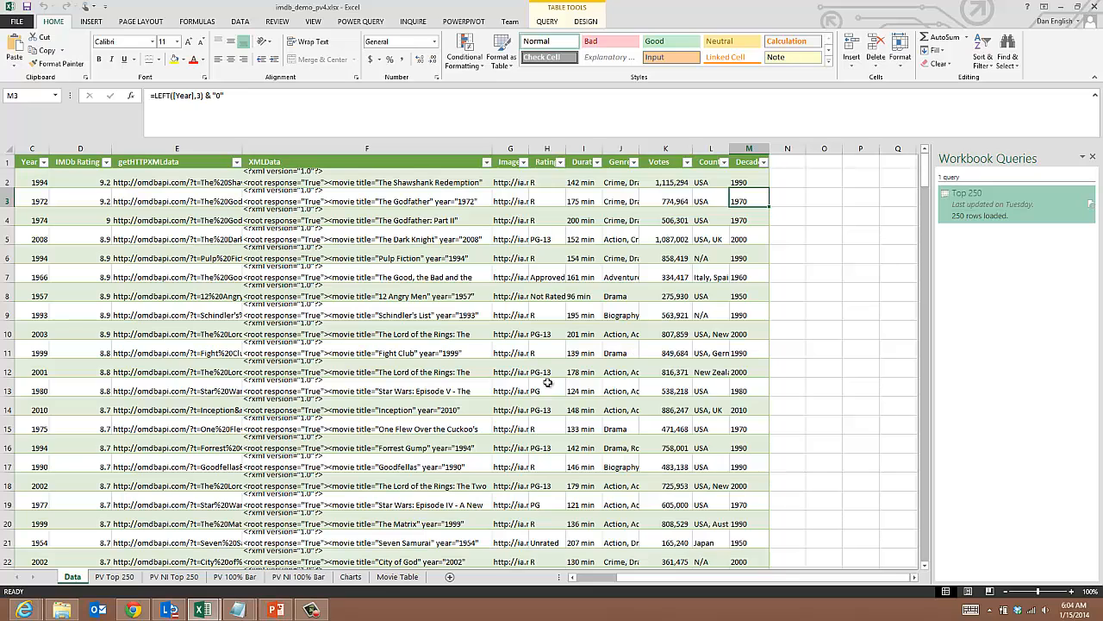
# Open the PowerPivot data model, review the formulas of the Movie Count, Avg Rank, Avg Rating and Avg Votes measures, and close it
pyautogui.click(464, 21)
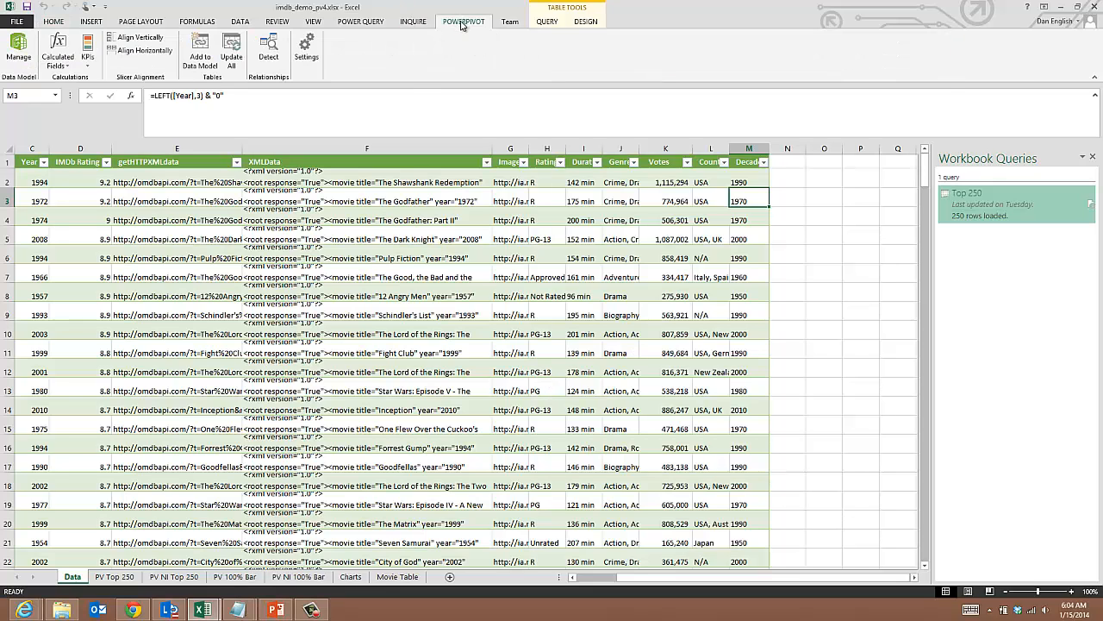
pyautogui.click(27, 59)
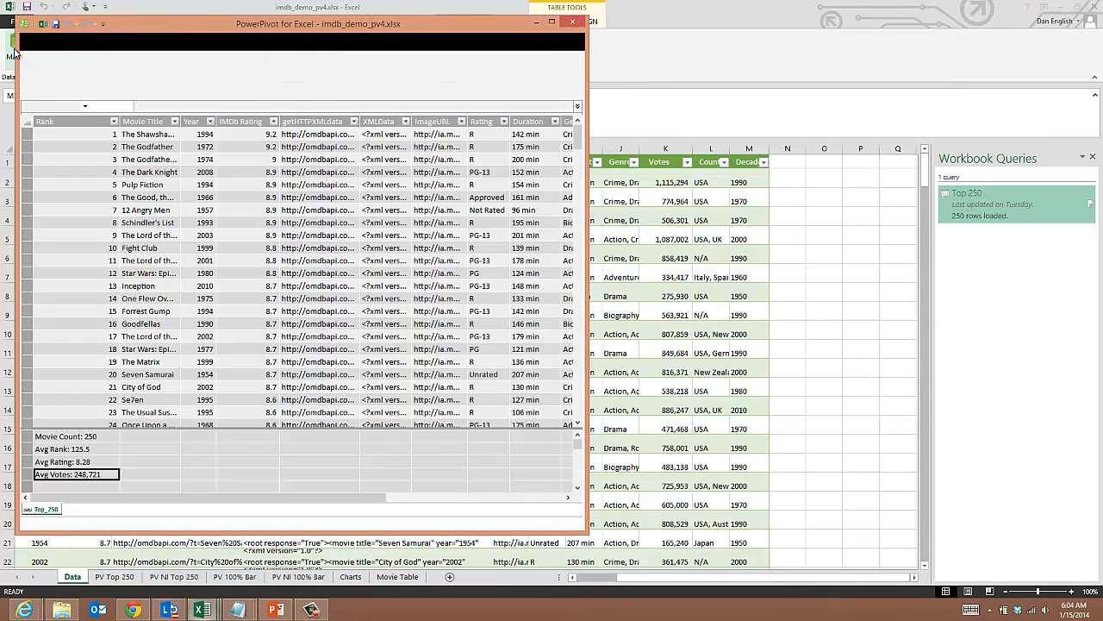
pyautogui.click(114, 438)
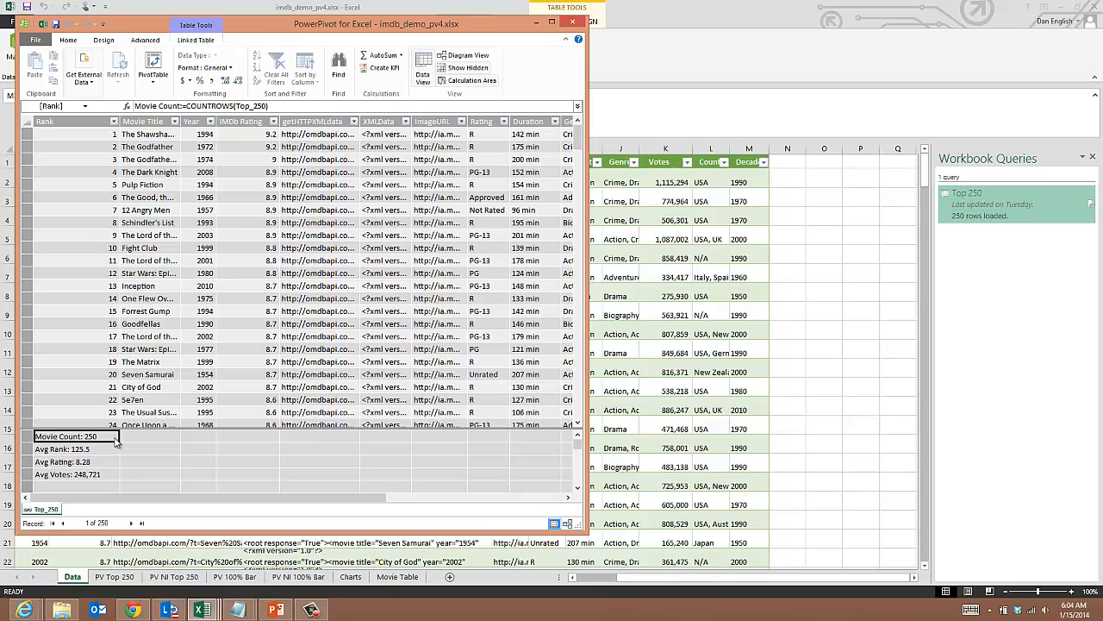
pyautogui.press('Down')
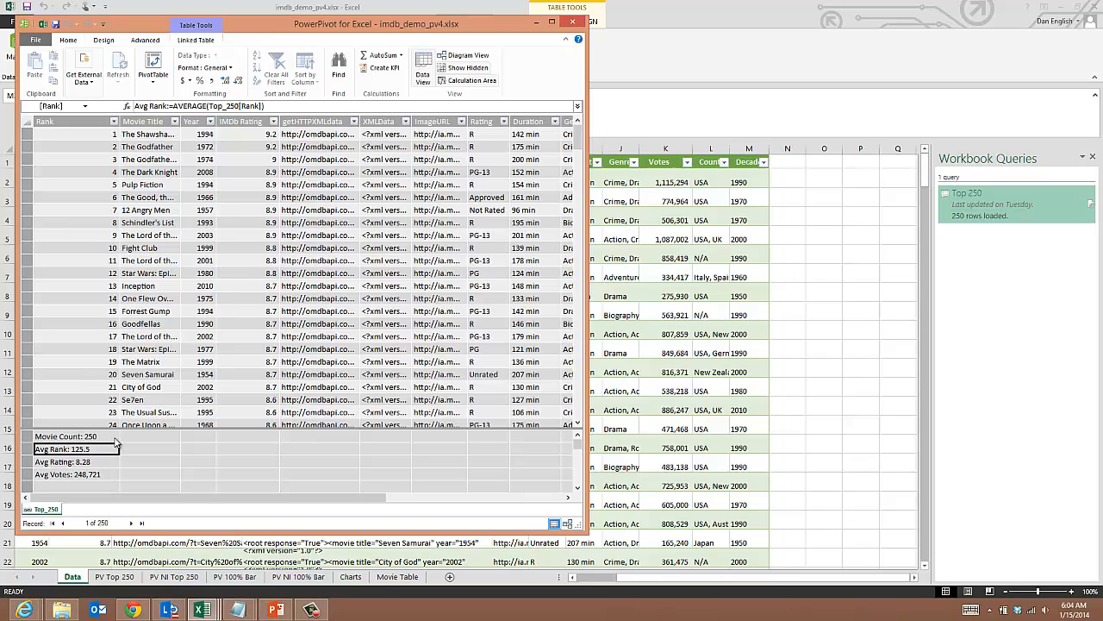
pyautogui.press('Down')
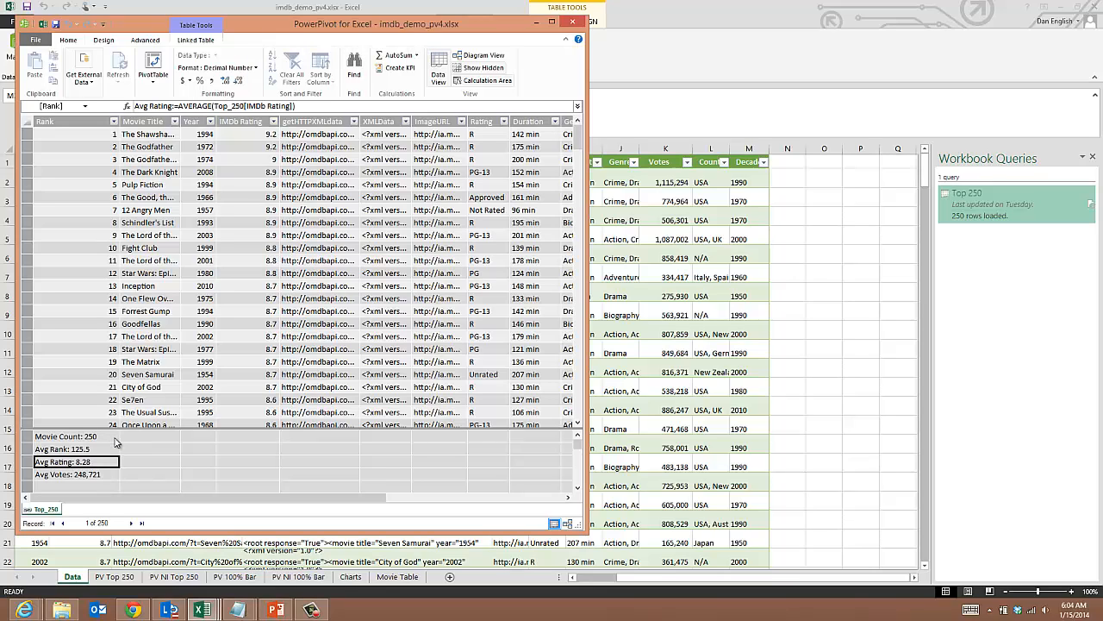
pyautogui.press('Down')
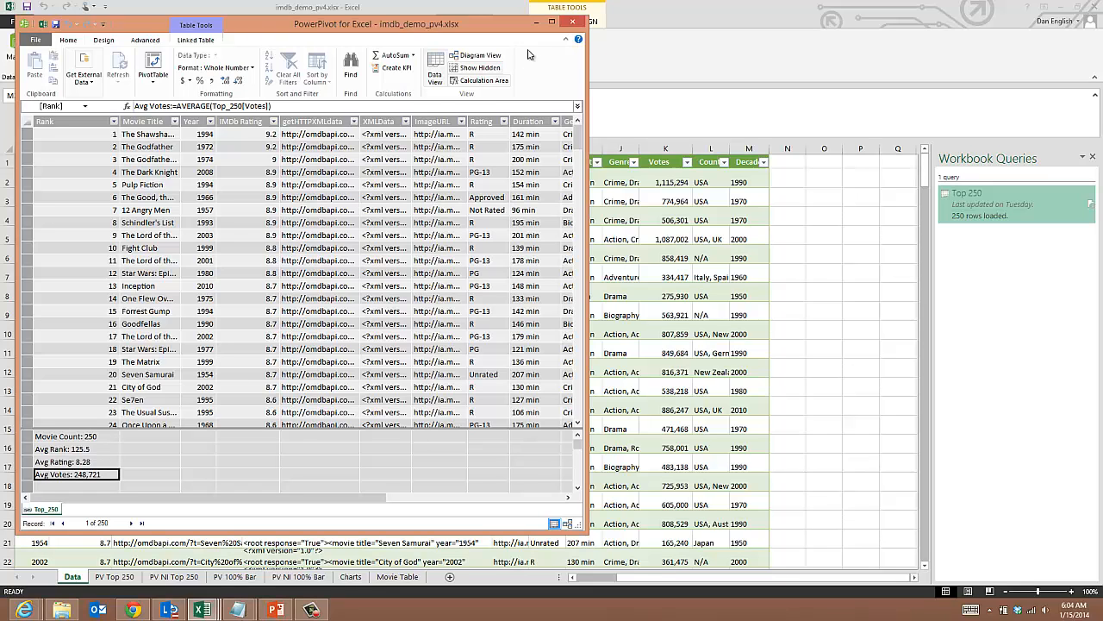
pyautogui.click(573, 21)
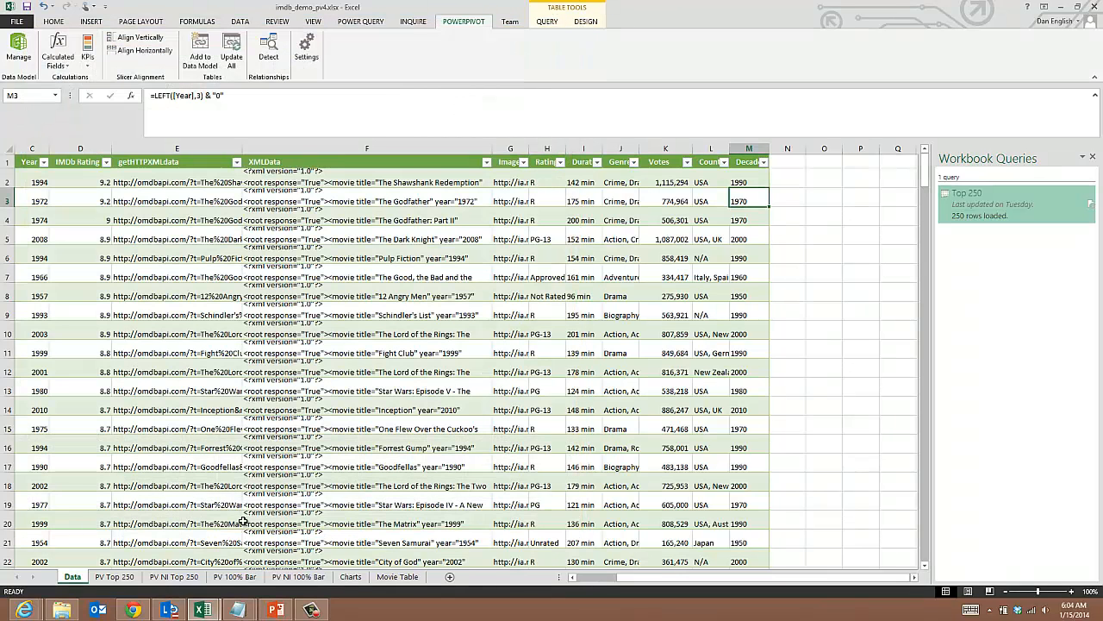
# Review the Charts sheet, including the vote values for the R and PG-13 bars in the Votes and Average Rating chart
pyautogui.click(351, 576)
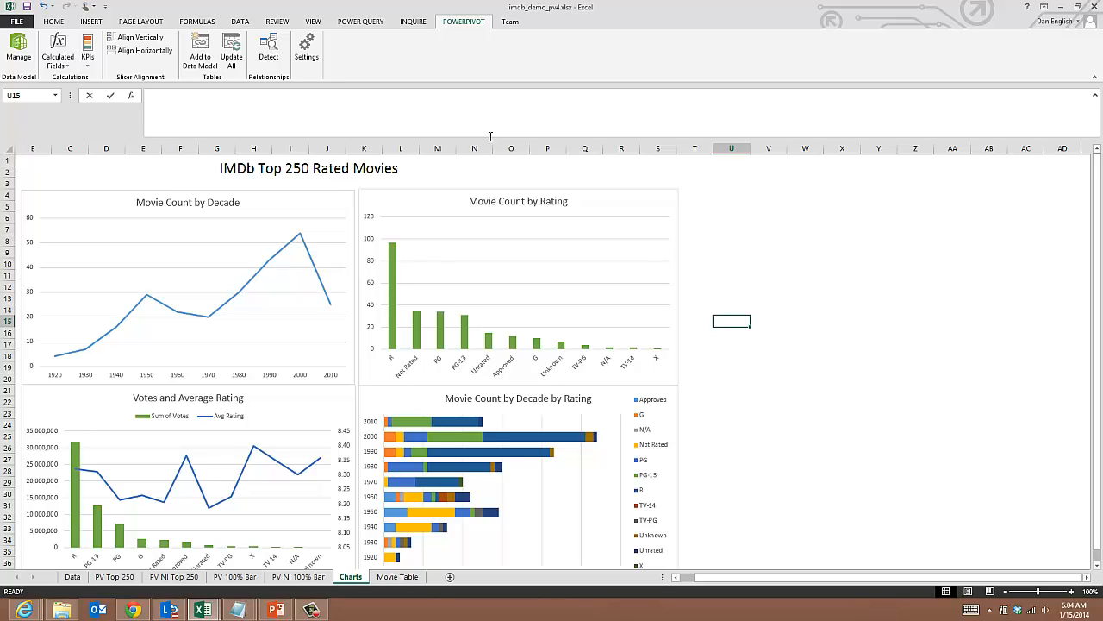
pyautogui.click(492, 126)
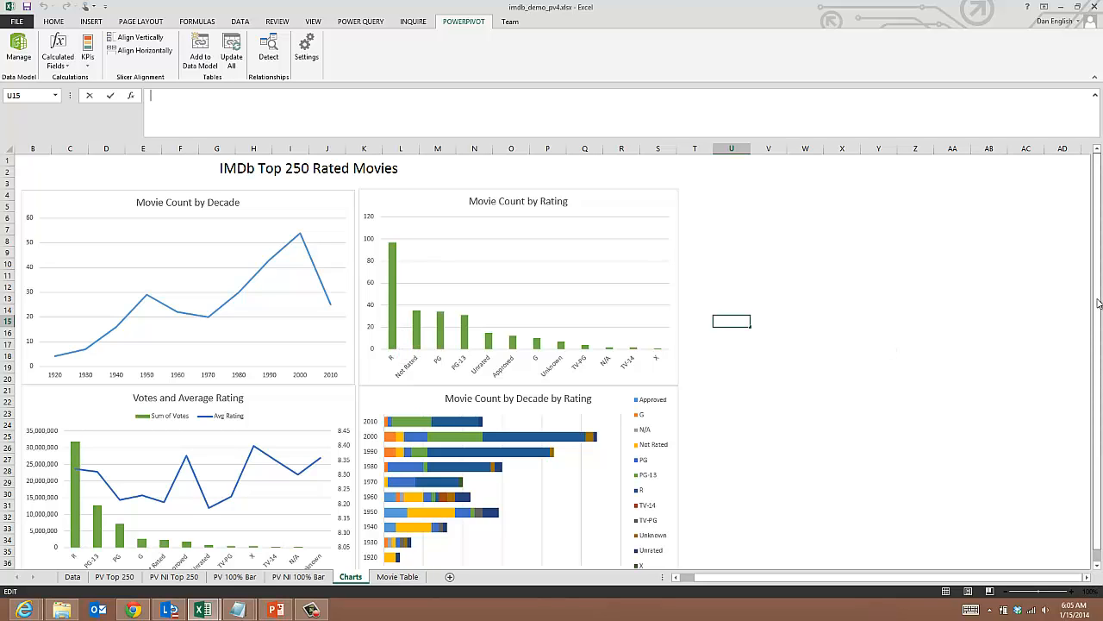
pyautogui.scroll(-1, 1099, 302)
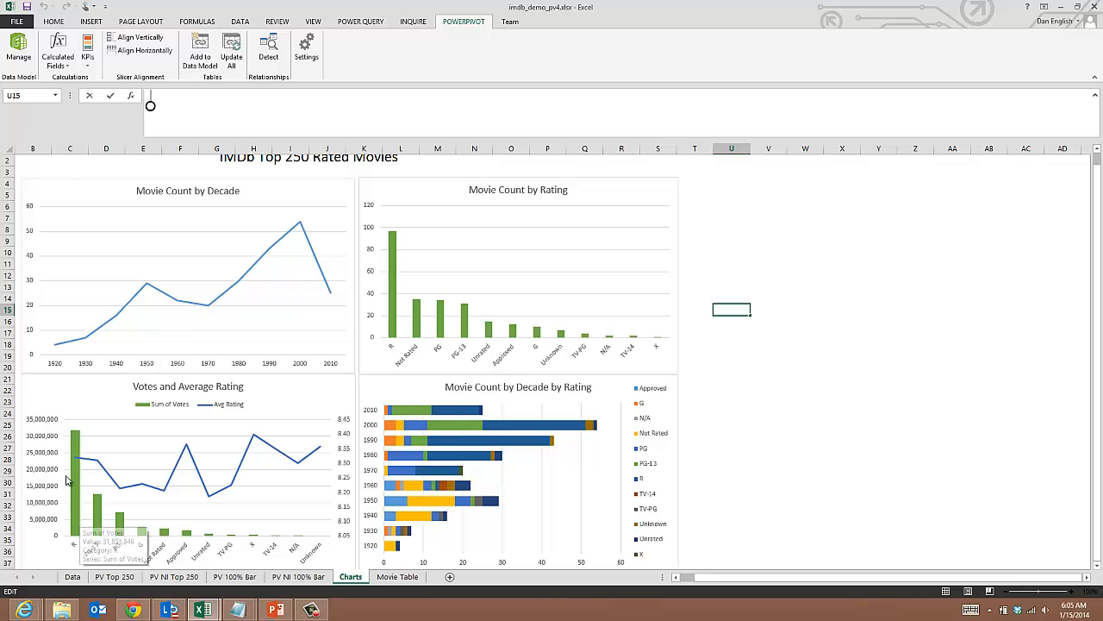
pyautogui.moveTo(75, 441)
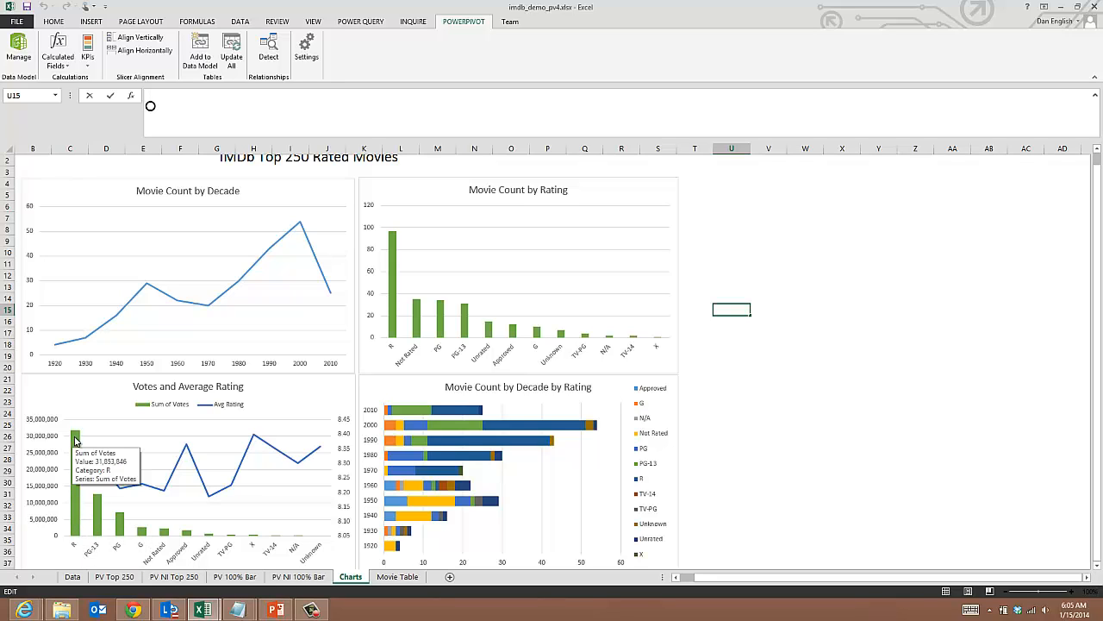
pyautogui.moveTo(99, 522)
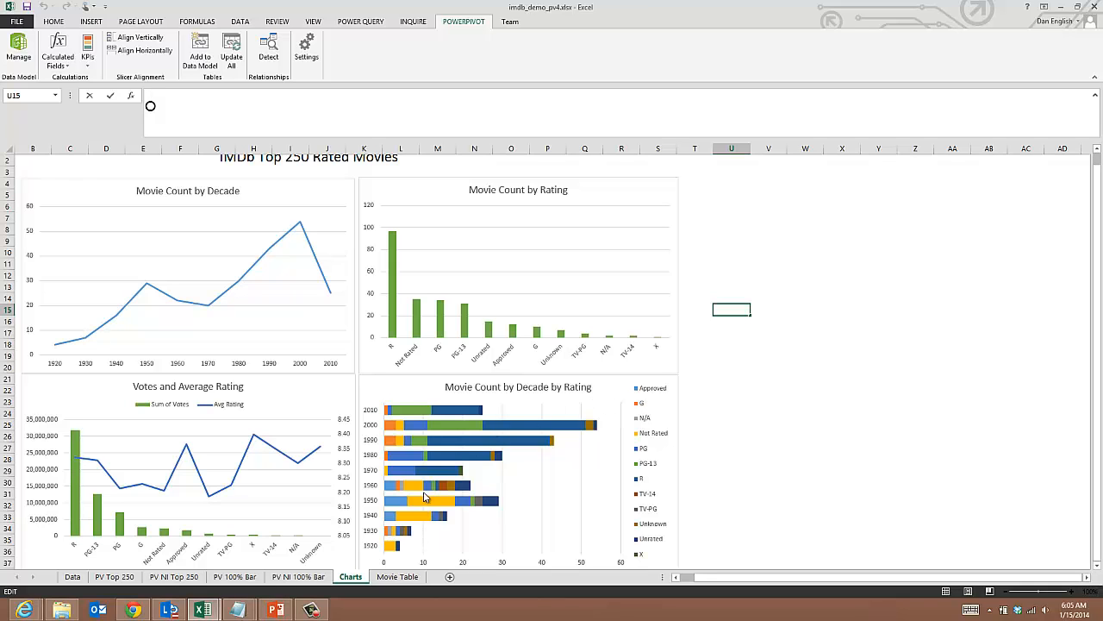
# On the Movie Table sheet, filter the PivotTable to decade 2000 and try the G, PG and PG-13 ratings, ending on PG-13
pyautogui.click(399, 577)
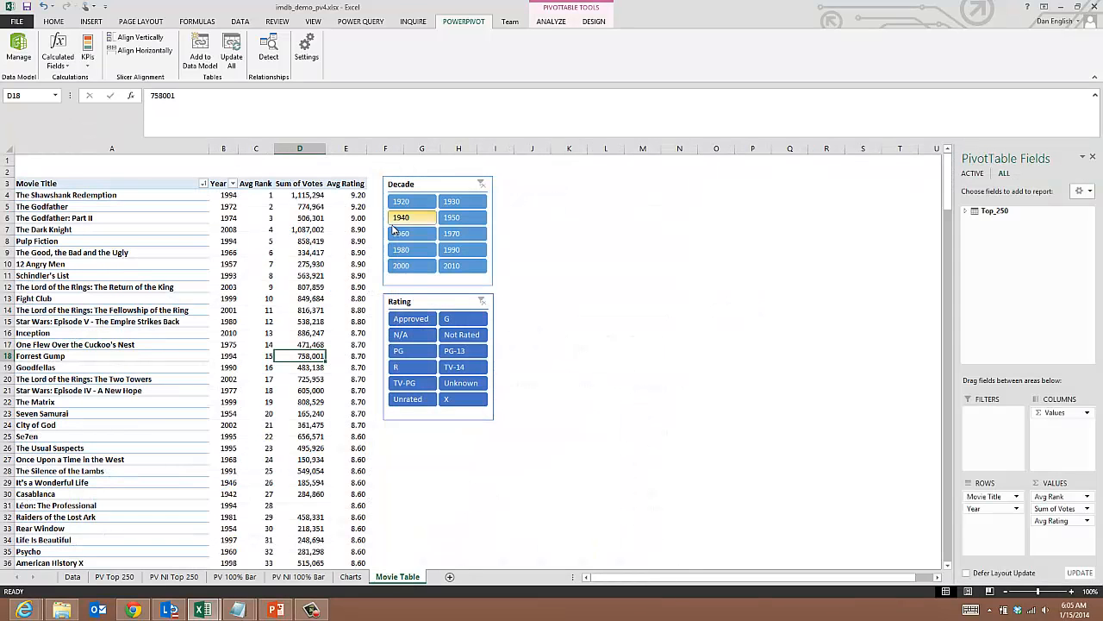
pyautogui.click(402, 266)
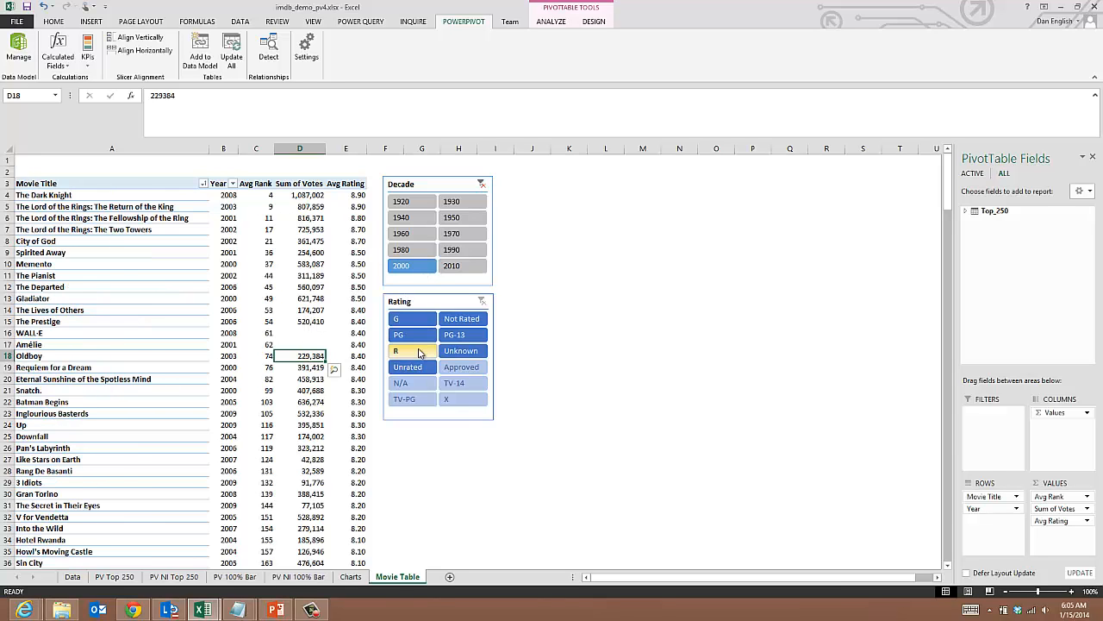
pyautogui.click(422, 324)
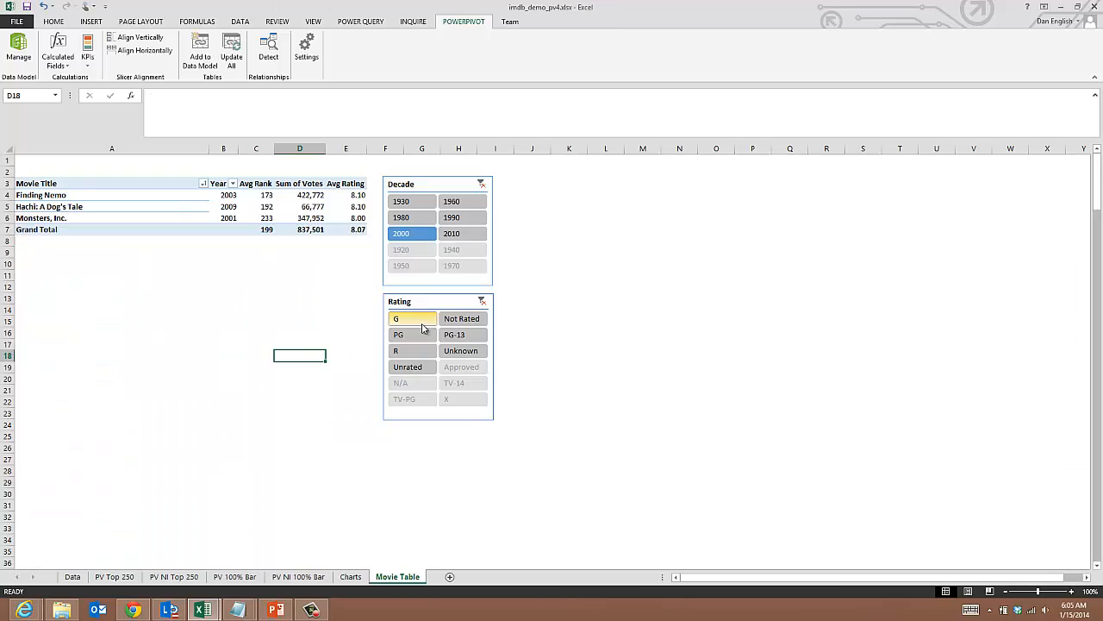
pyautogui.click(419, 336)
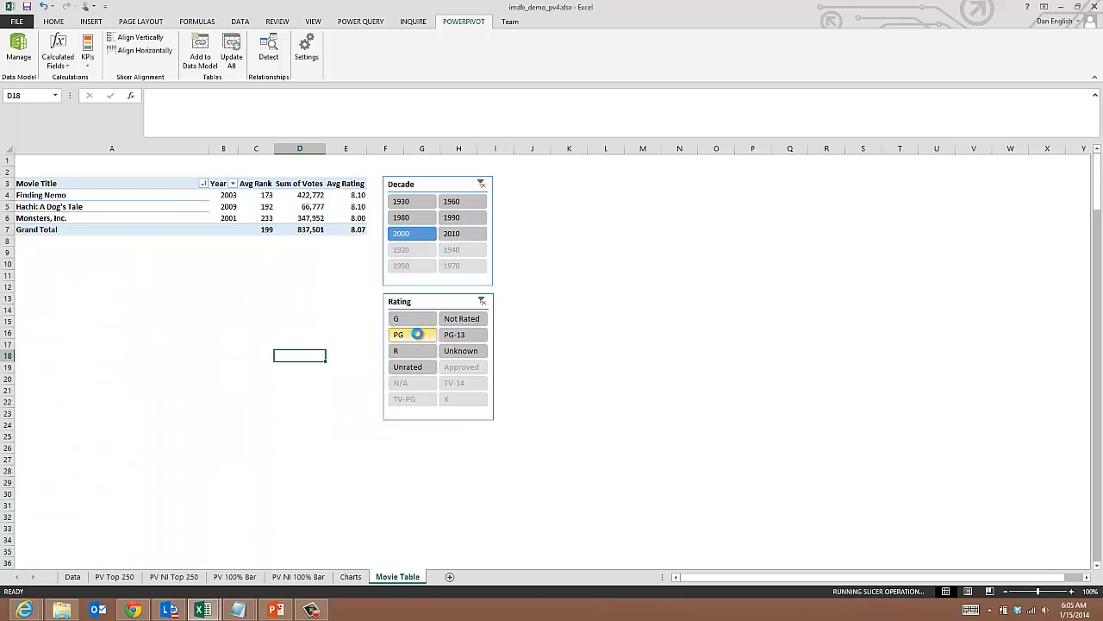
pyautogui.click(480, 343)
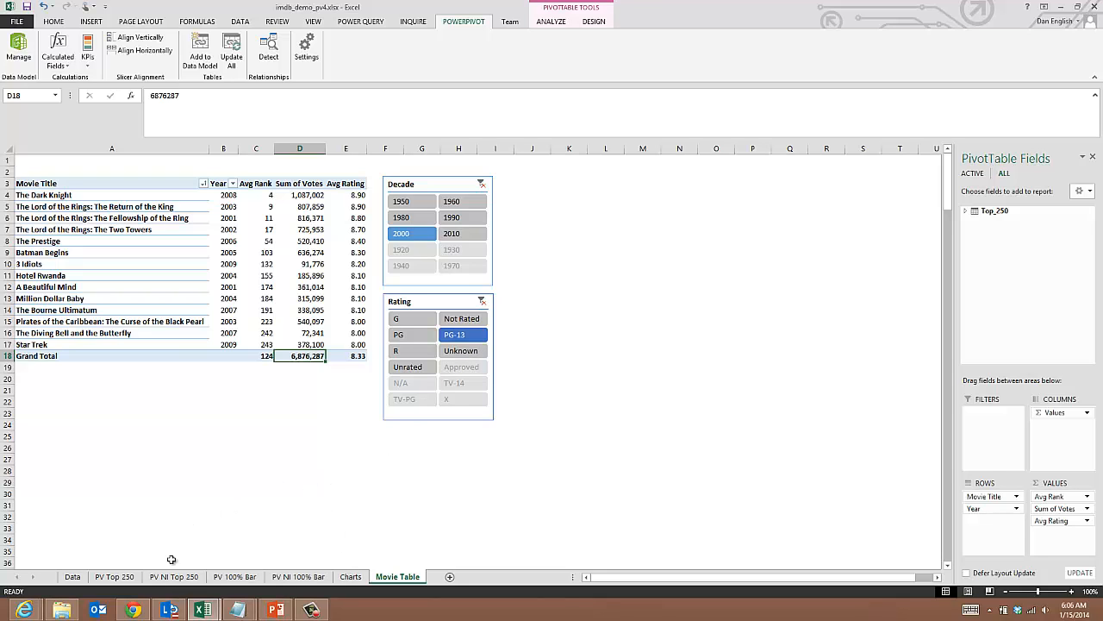
# Filter the PV Top 250 report to year 2012, highlight its PG-13 movies, and open the PV NI 100% Bar sheet
pyautogui.click(126, 579)
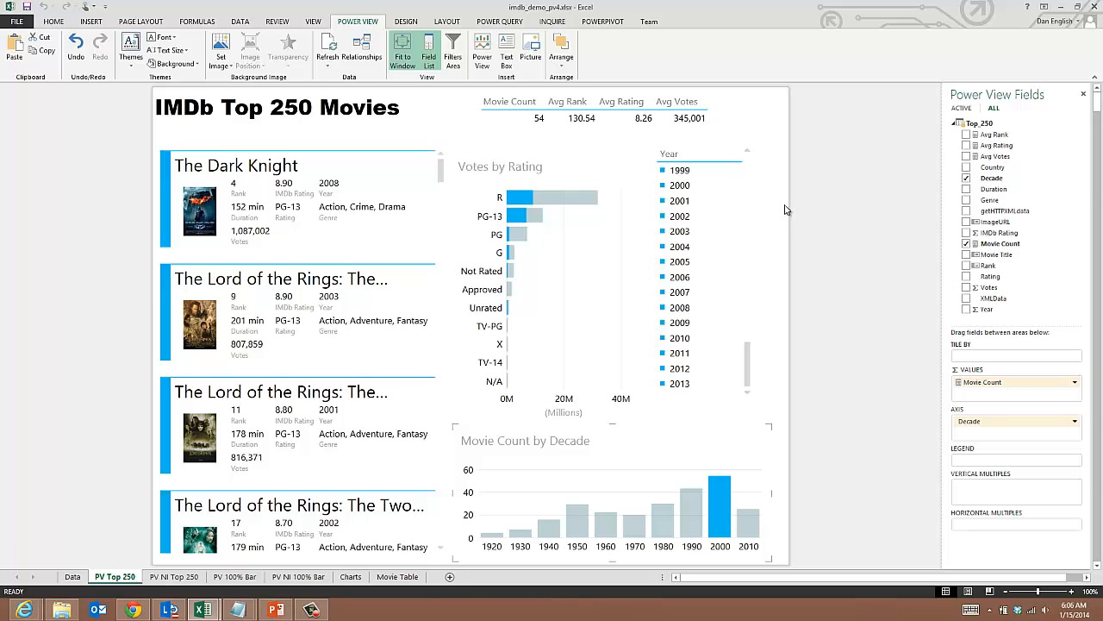
pyautogui.click(686, 372)
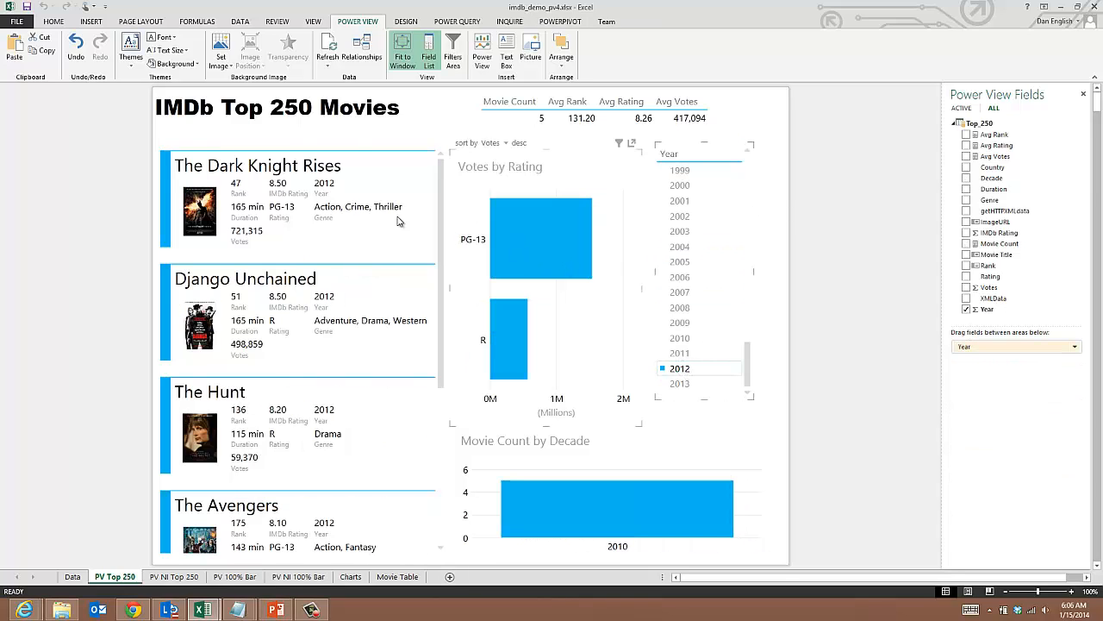
pyautogui.click(512, 230)
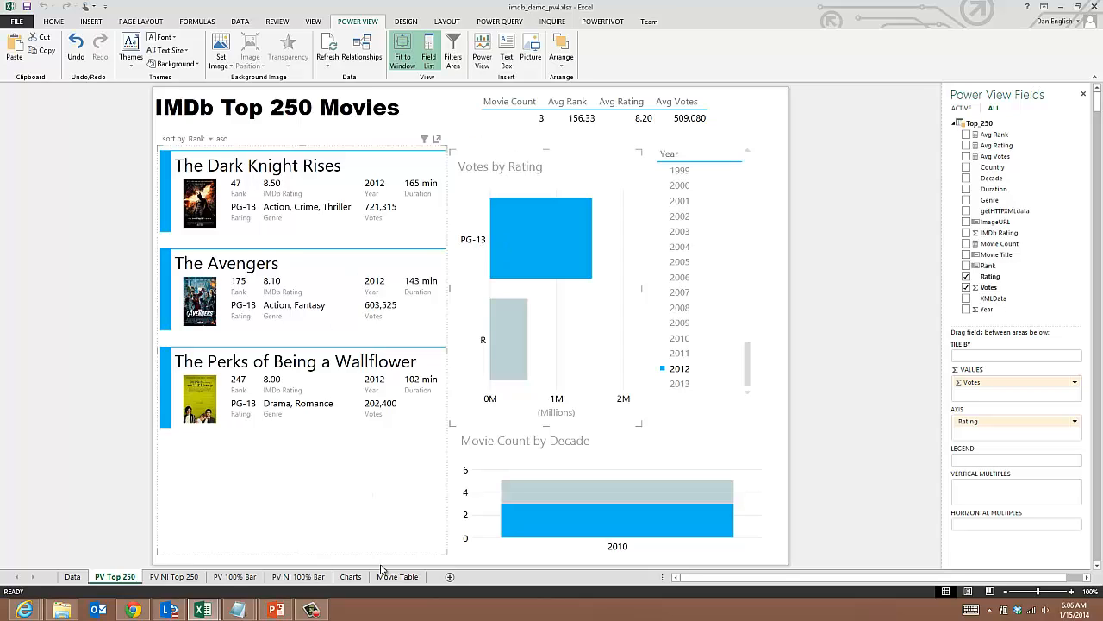
pyautogui.click(312, 577)
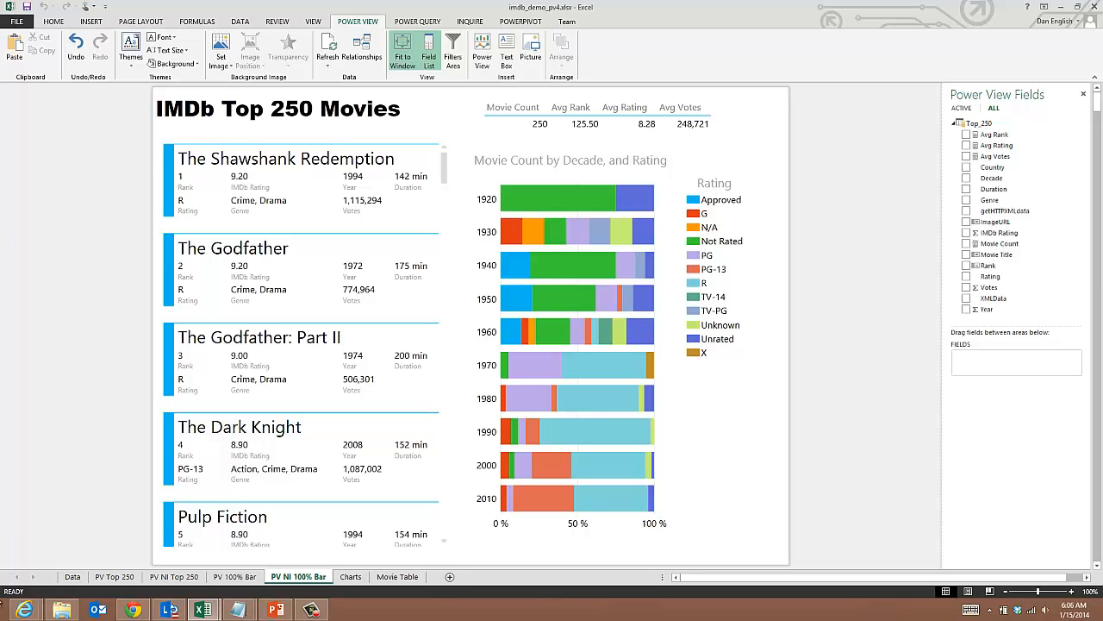
# Switch to the Power BI site in Internet Explorer and open the featured report imdb_demo_pv4
pyautogui.moveTo(24, 608)
pyautogui.click(47, 566)
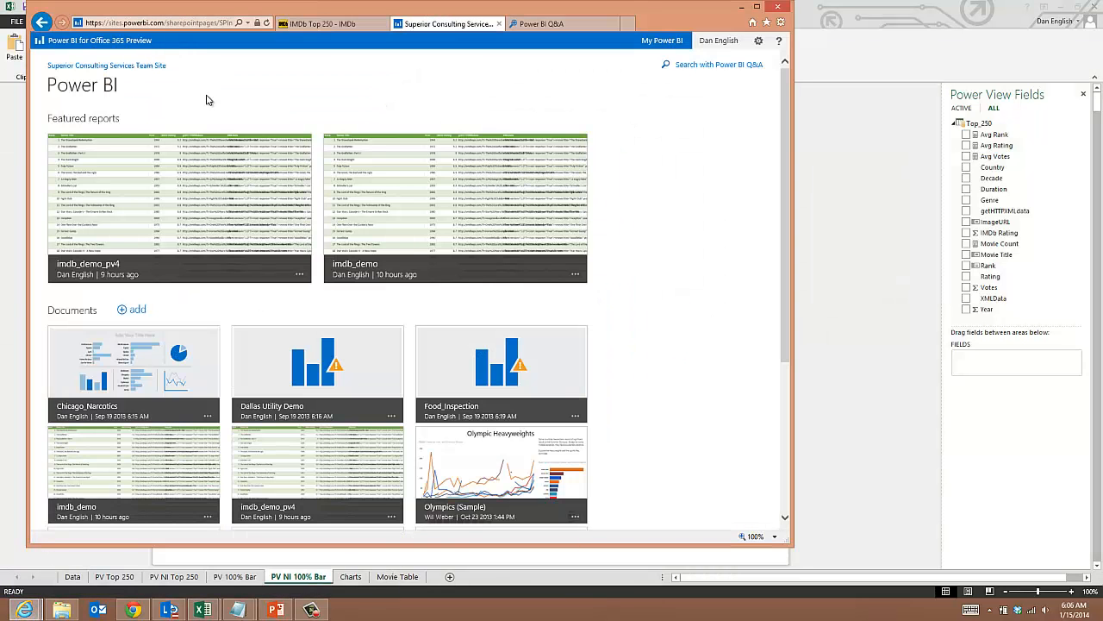
pyautogui.click(207, 172)
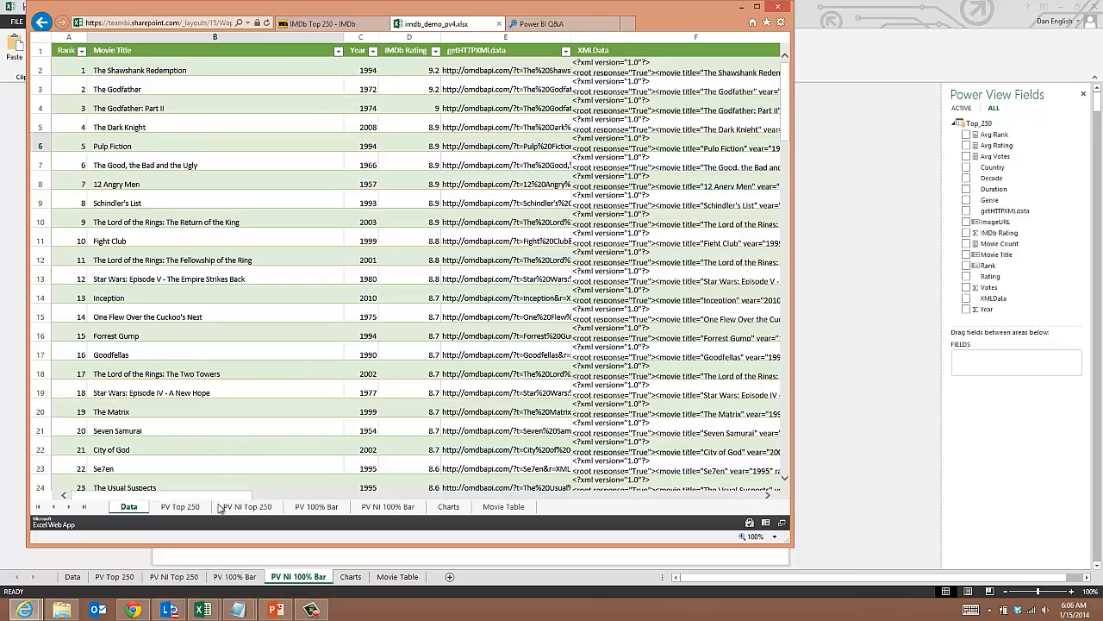
# Filter the web workbook's Movie Table to decade 2000 and rating PG, and view the PV NI 100% Bar and PV NI Top 250 sheets
pyautogui.click(500, 508)
pyautogui.click(438, 154)
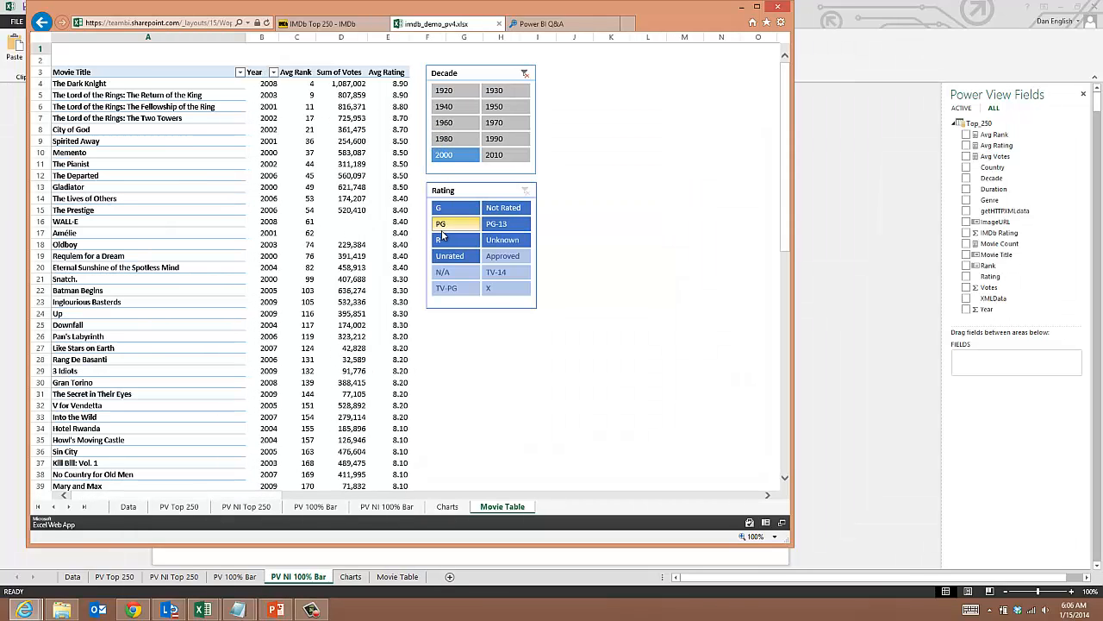
pyautogui.click(441, 224)
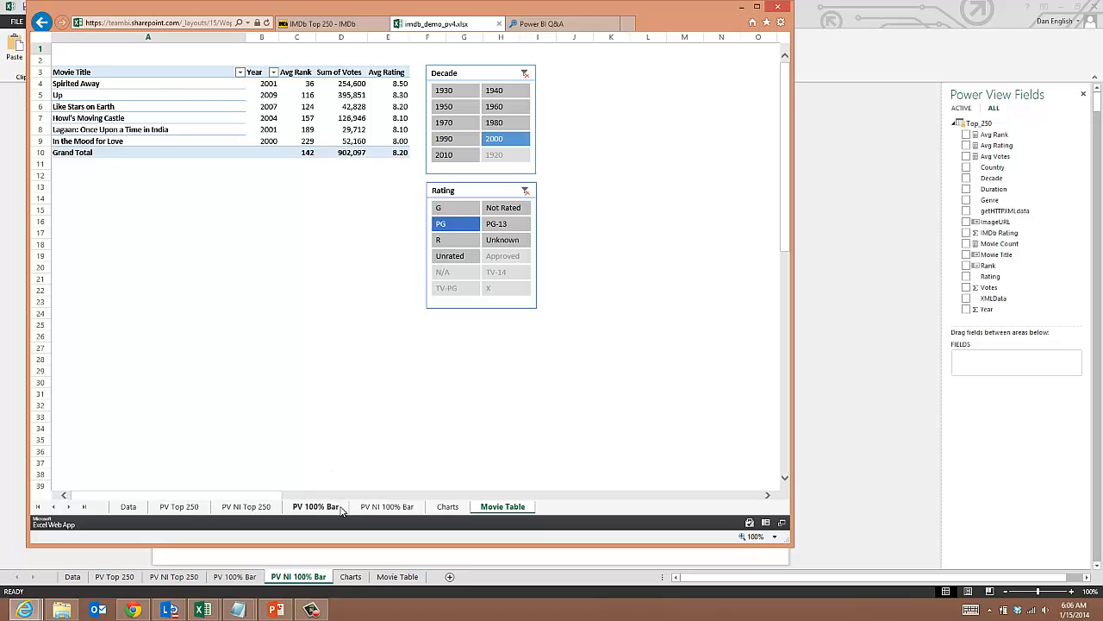
pyautogui.click(387, 507)
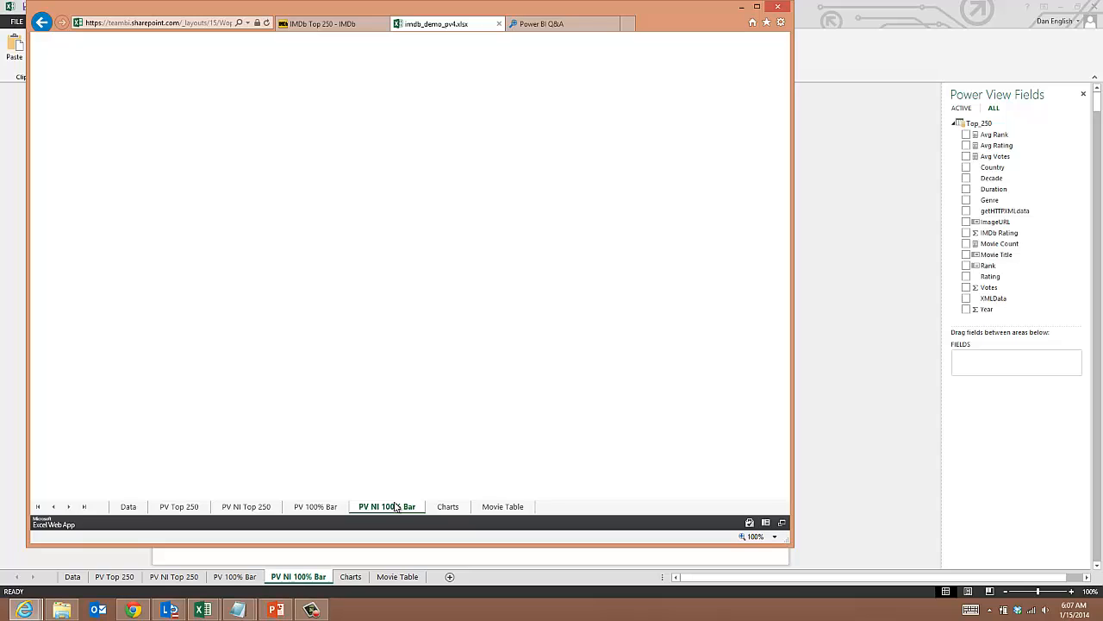
pyautogui.click(245, 507)
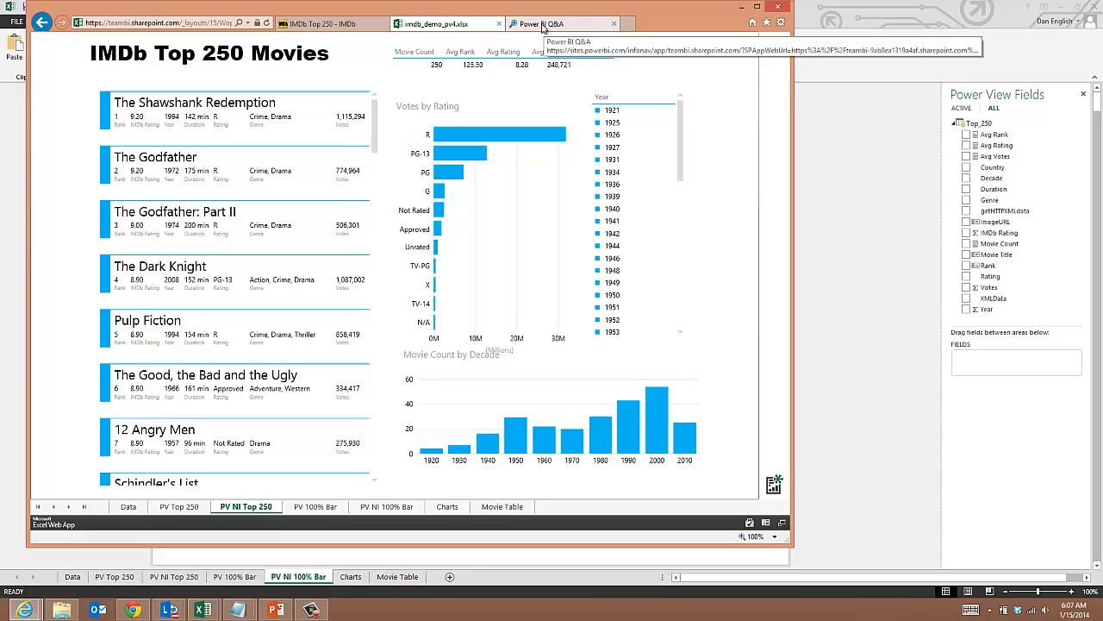
# In Power BI Q&A, ask "show movie titles include genre, year, duration where rating is g or pg and rank less than 100"
pyautogui.click(542, 26)
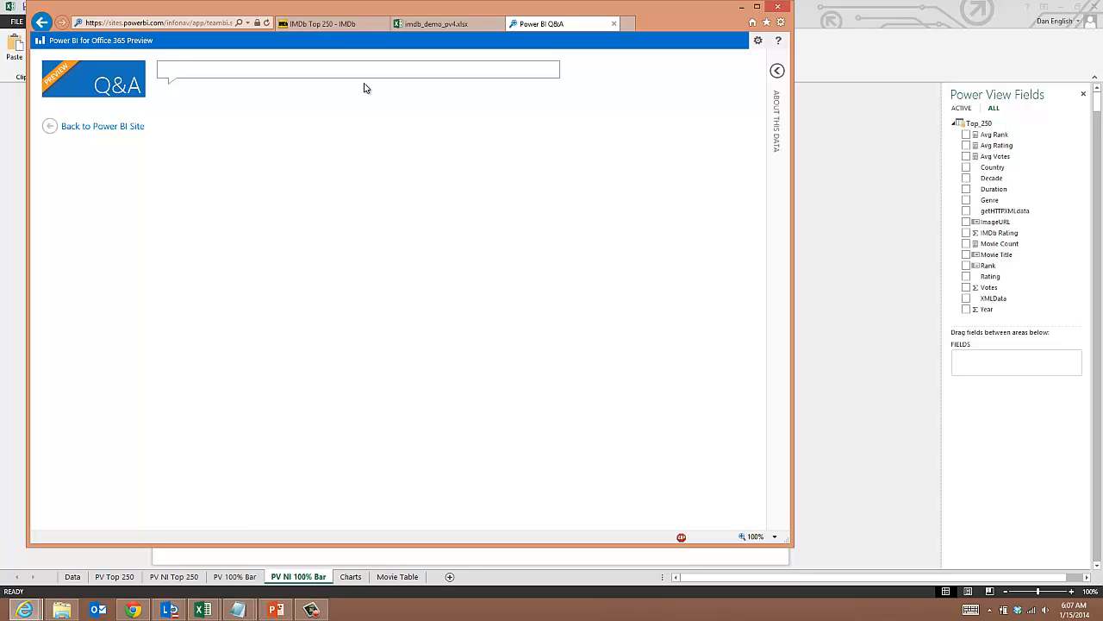
pyautogui.write('show m')
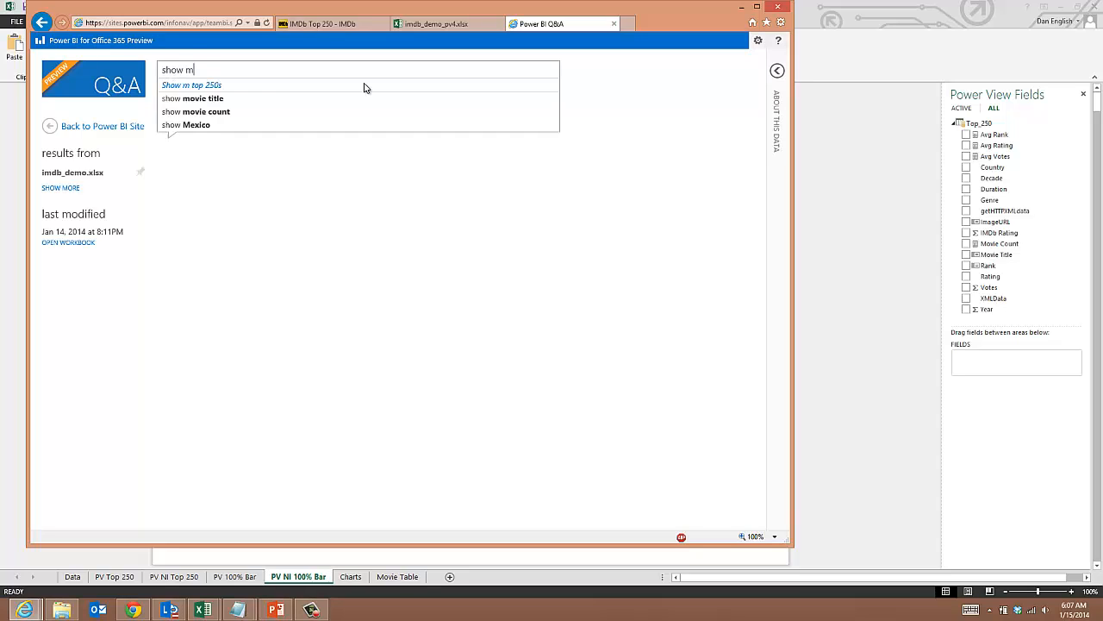
pyautogui.write('ovie titles include')
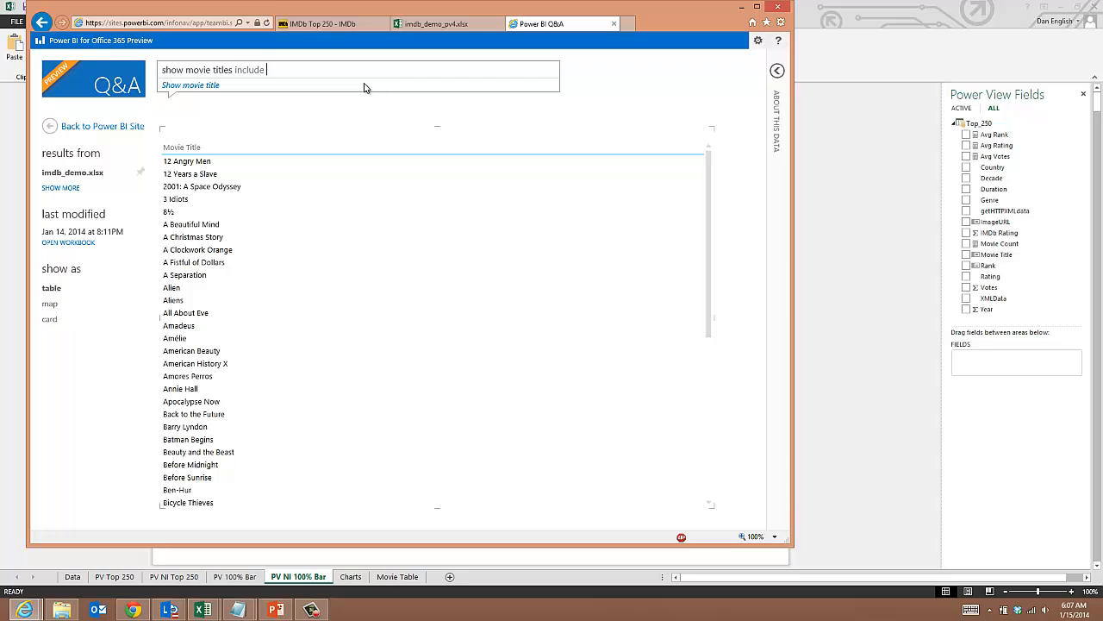
pyautogui.write(' genre, ')
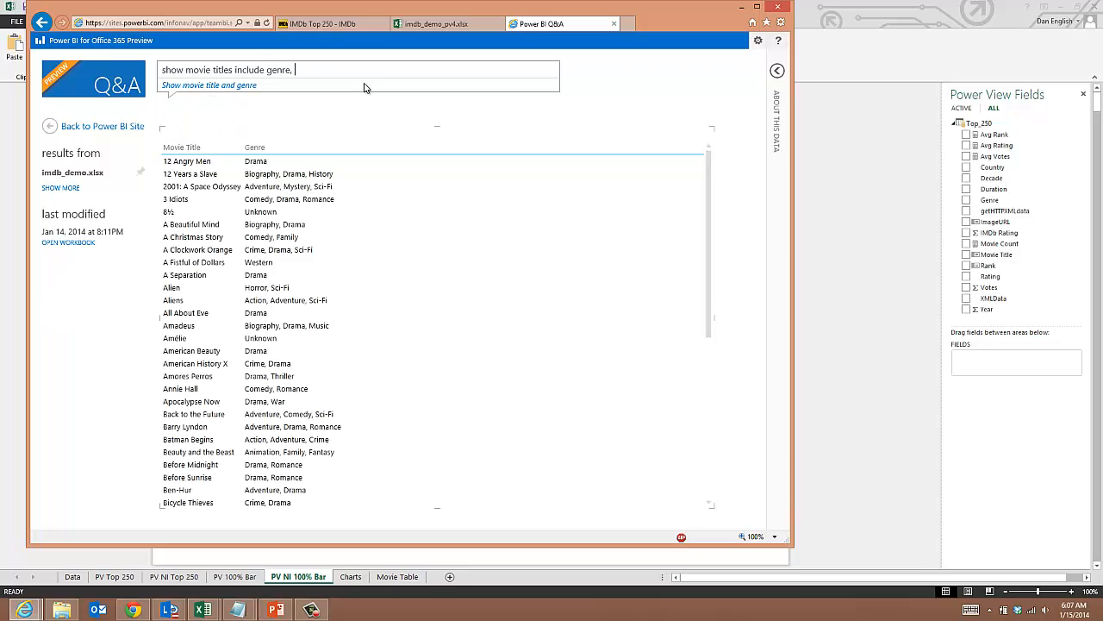
pyautogui.write('year, duration')
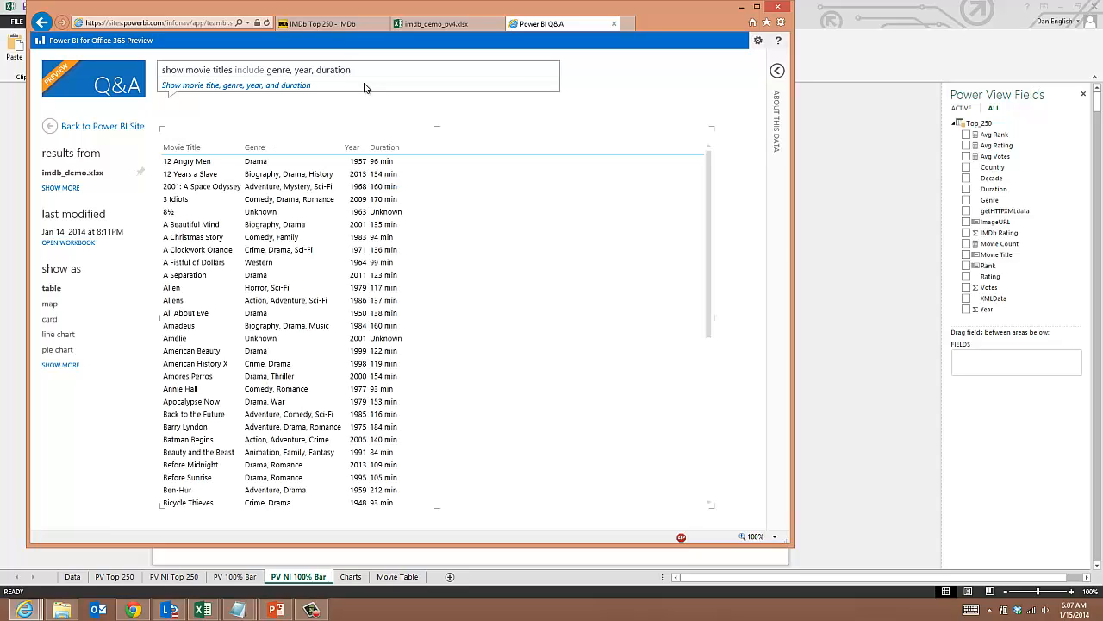
pyautogui.write(' where rating')
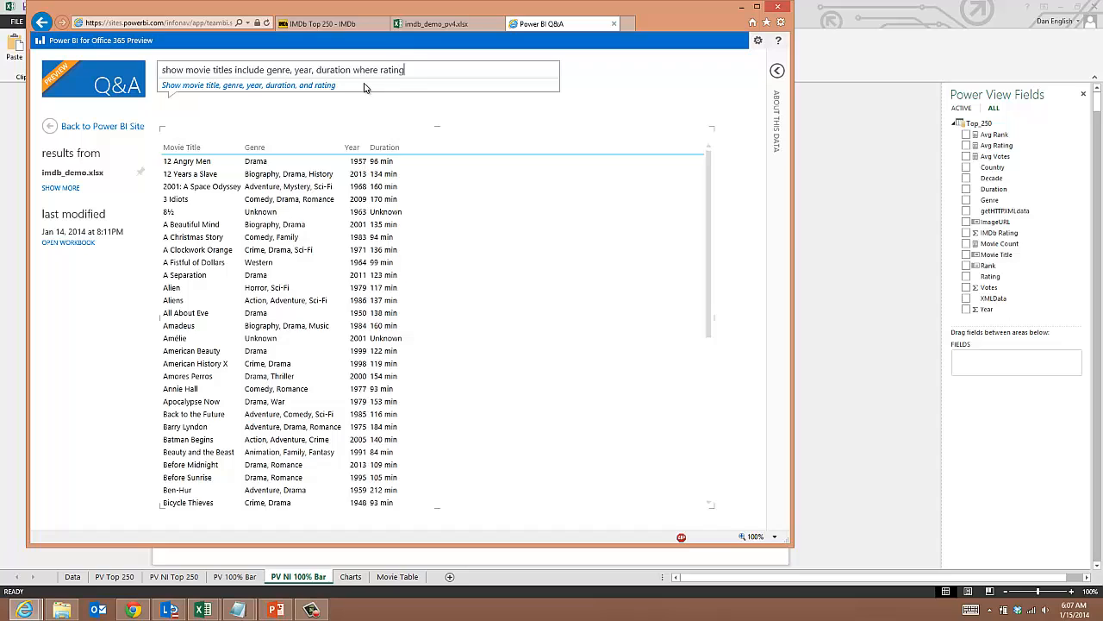
pyautogui.write(' is g or pg')
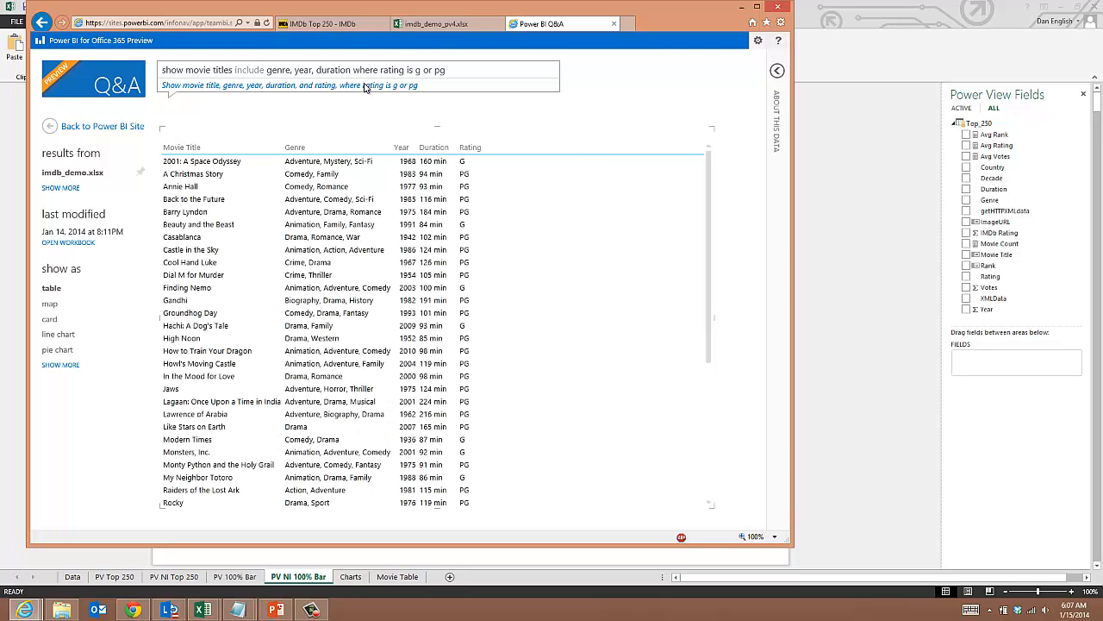
pyautogui.write(' a')
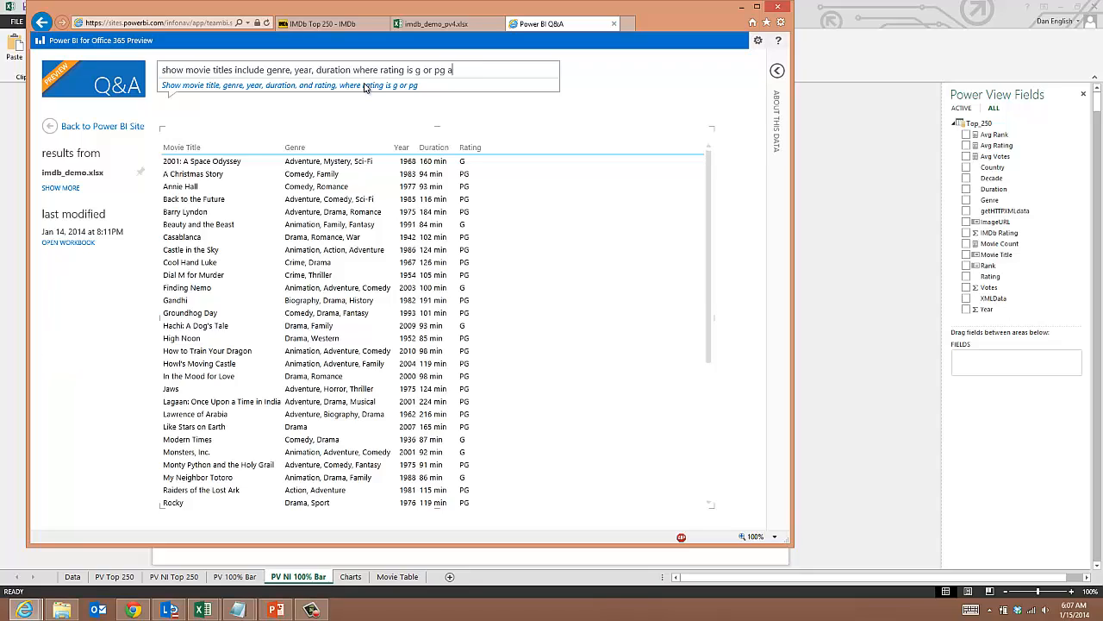
pyautogui.write('nd rank less than 100')
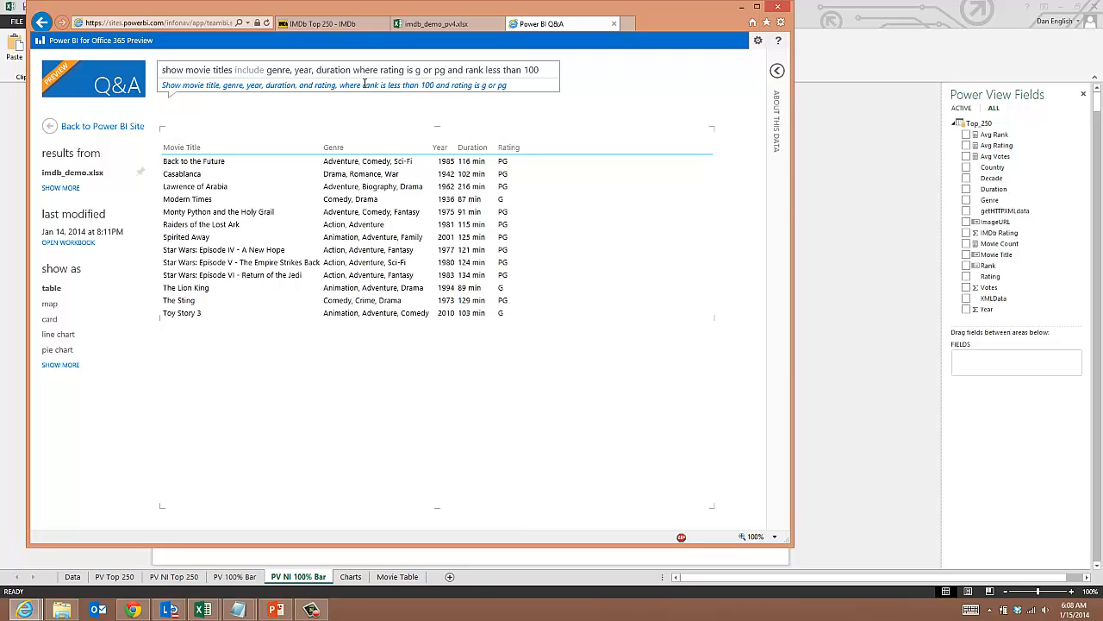
# View the IMDb Top 250 web page, and switch to the Power BI Demo title slide in PowerPoint
pyautogui.click(324, 24)
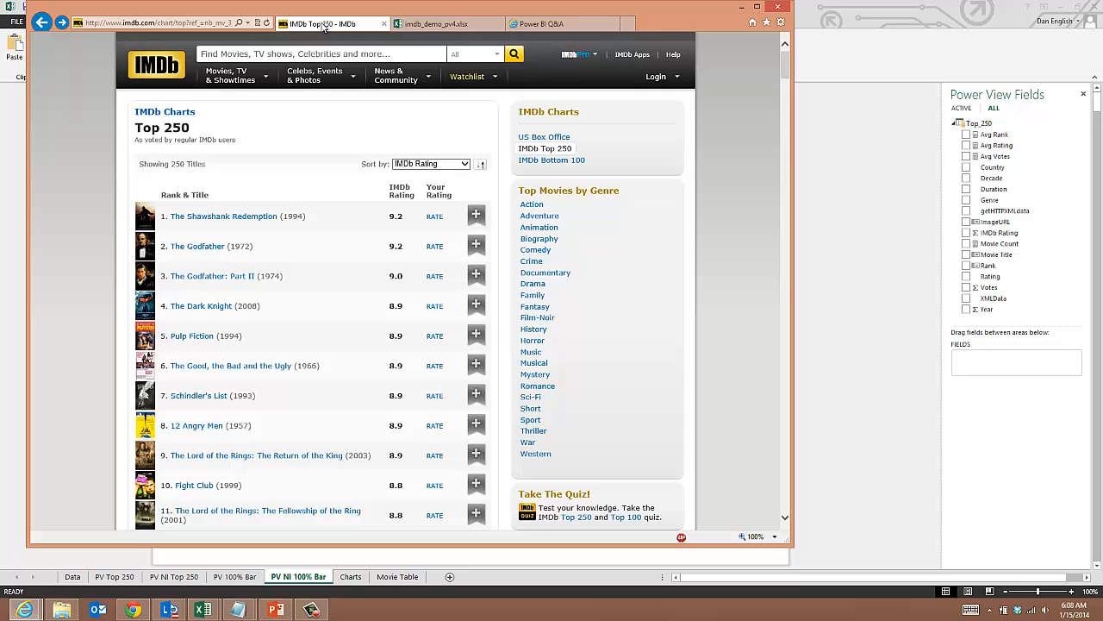
pyautogui.click(276, 610)
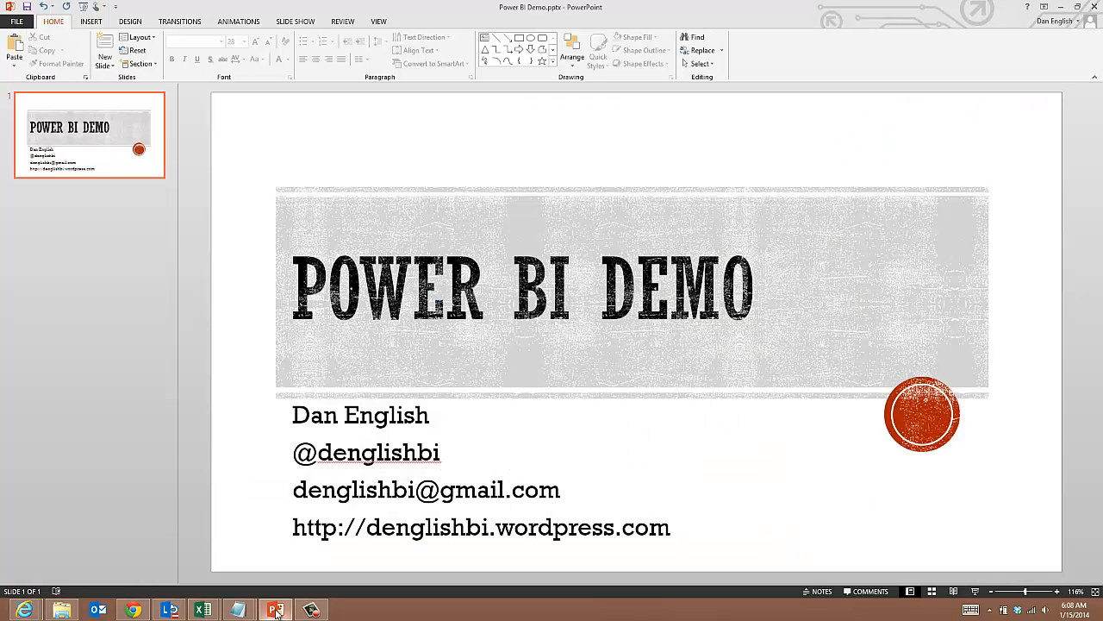